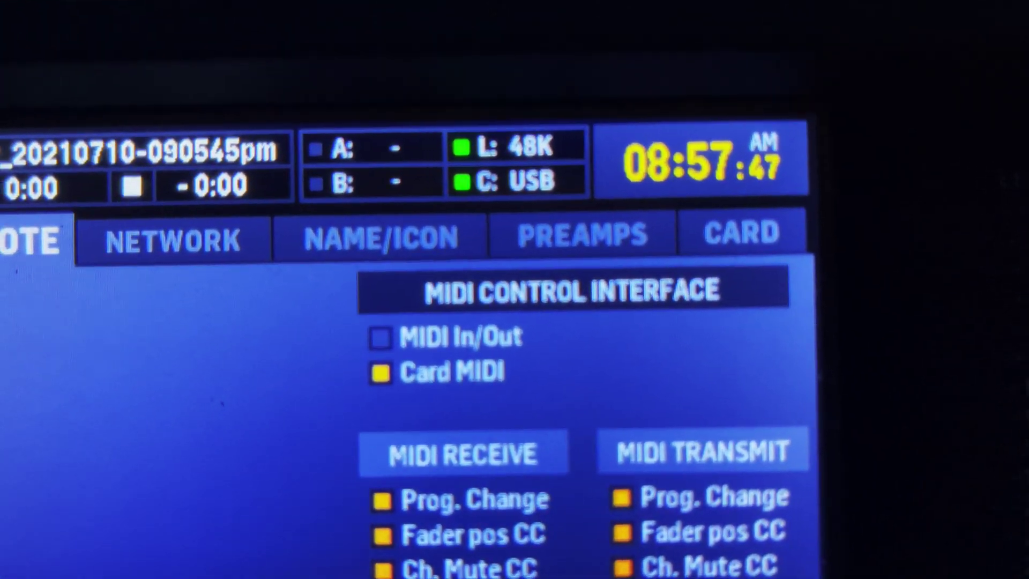
scroll(448, 498, up, 8)
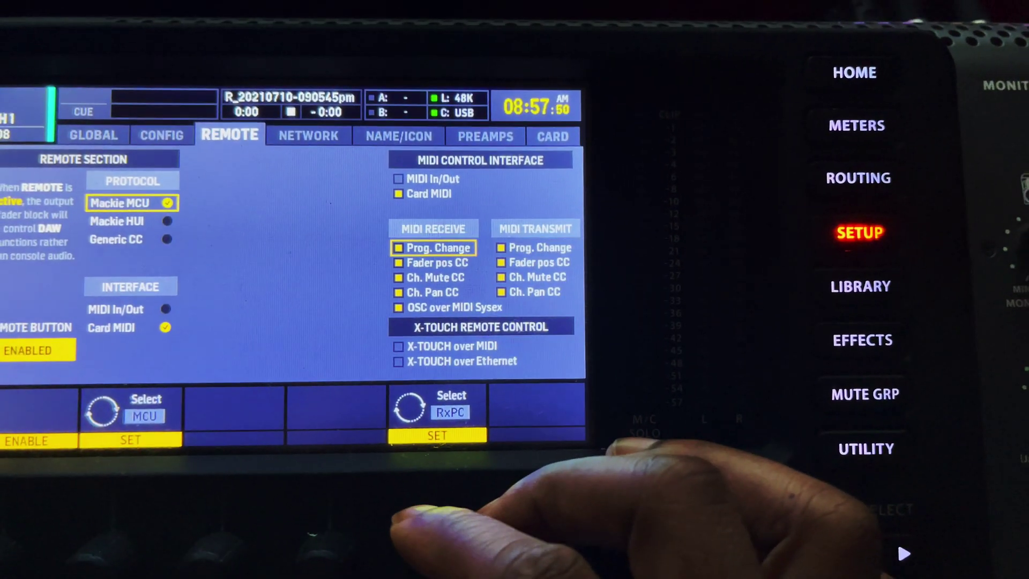
click(424, 515)
scroll(423, 514, down, 1)
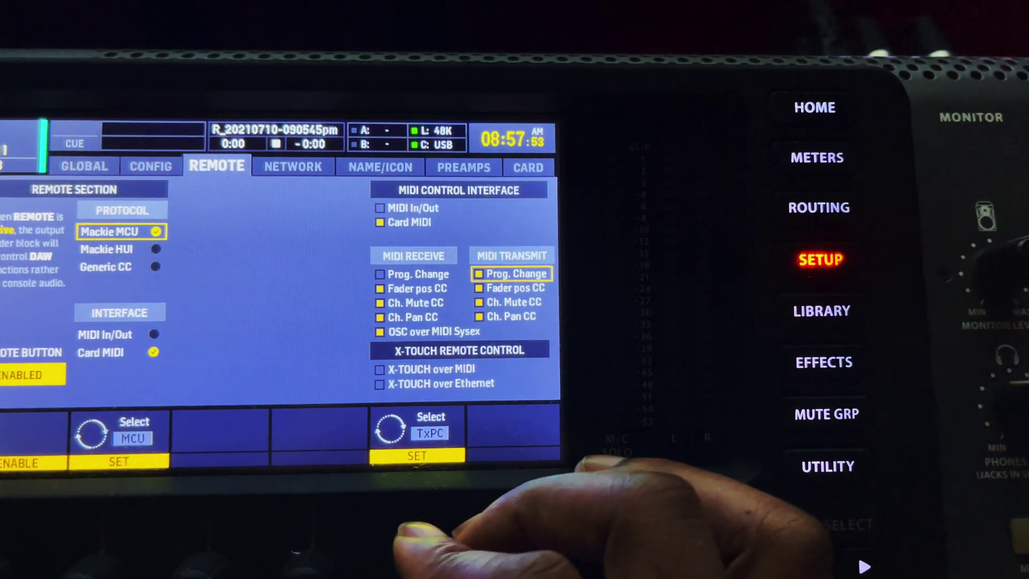
click(423, 514)
scroll(423, 514, down, 1)
click(423, 514)
scroll(423, 514, down, 3)
scroll(423, 514, up, 1)
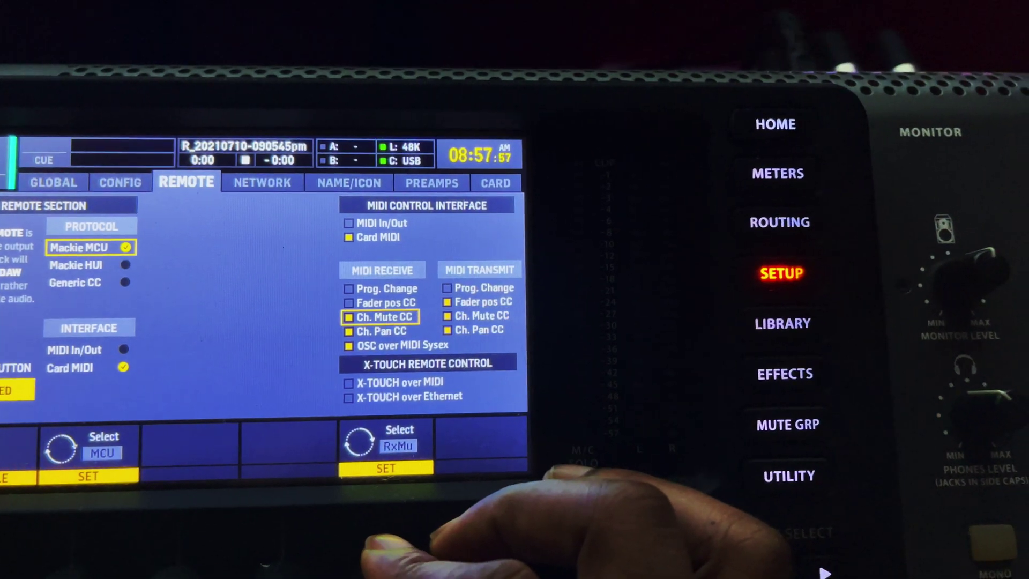
click(423, 514)
scroll(424, 514, down, 2)
click(424, 514)
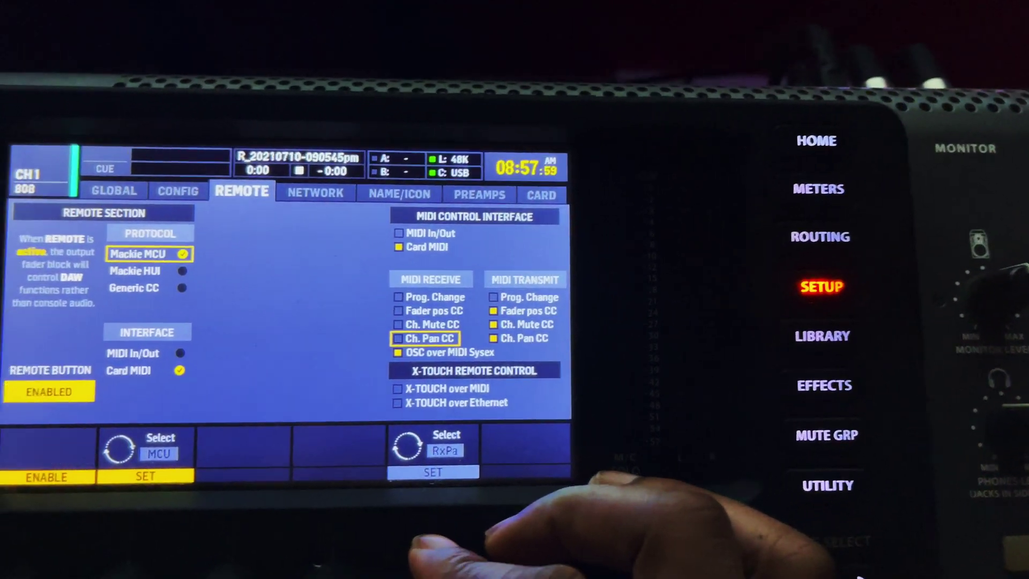
scroll(423, 514, down, 2)
click(423, 514)
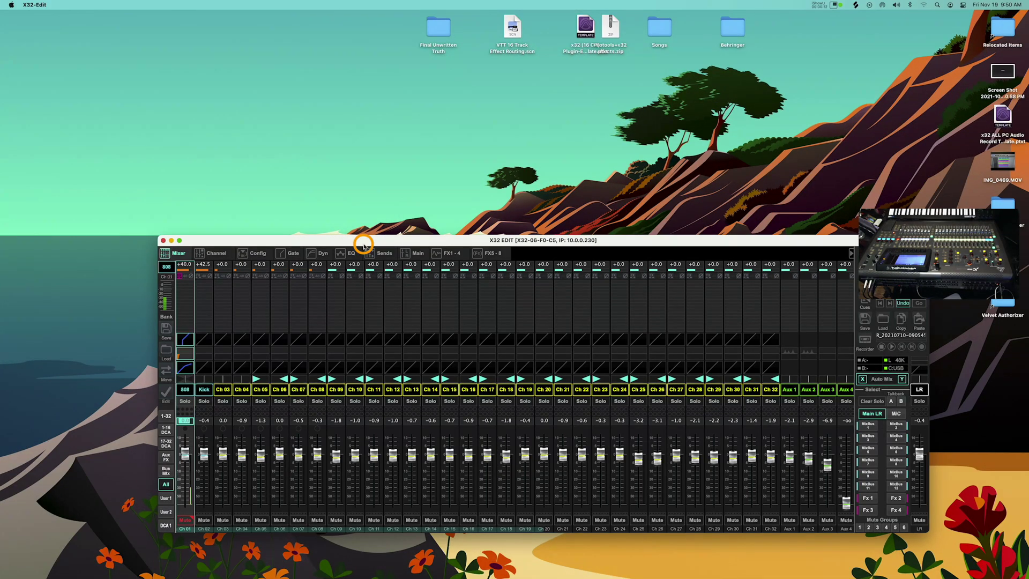
Check the MIDI Control settings in the X32-Edit setup, including the Fader pos CC transmit option, and close the setup
drag(759, 238, 630, 159)
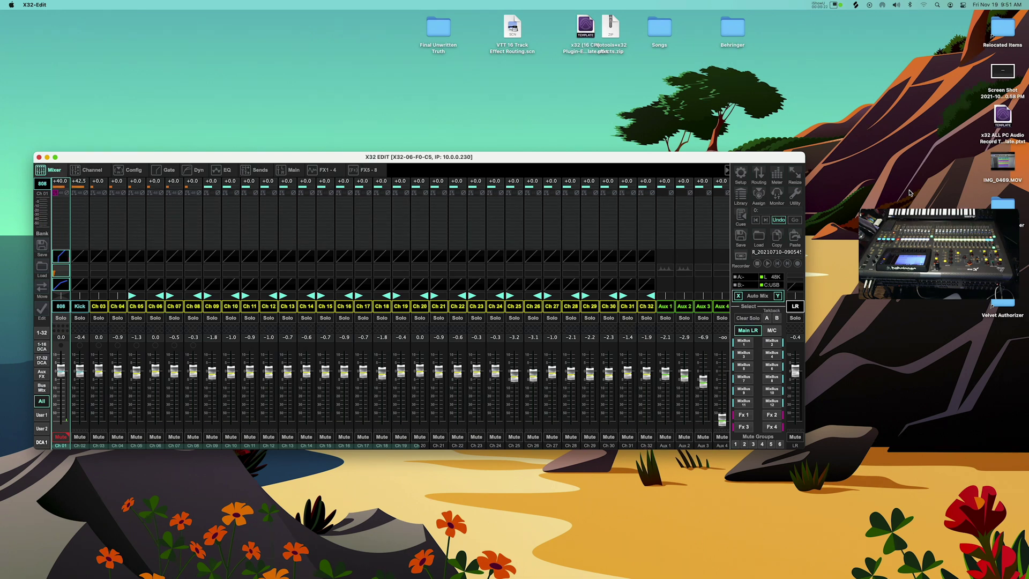
click(741, 173)
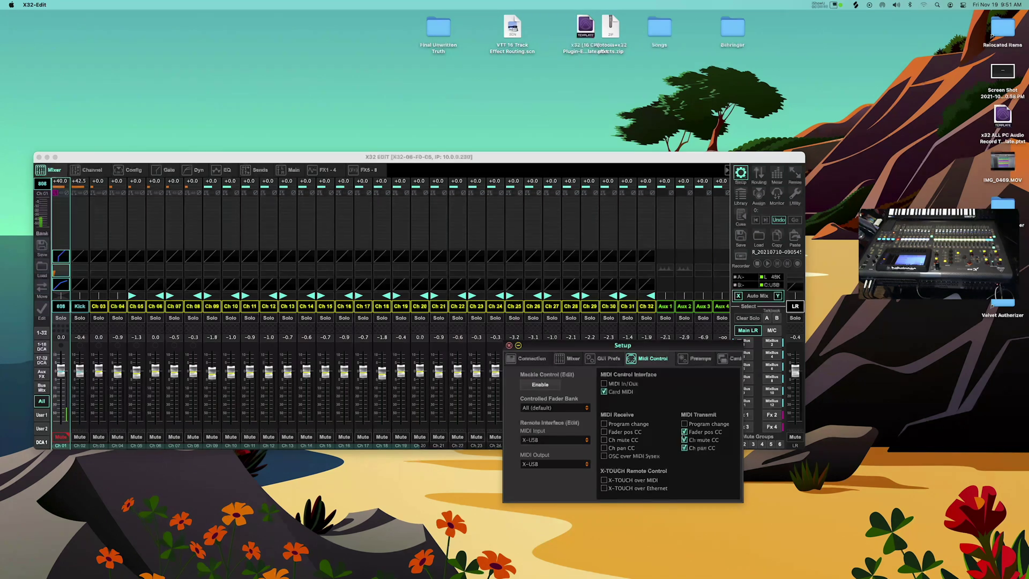
click(688, 434)
click(685, 432)
click(509, 345)
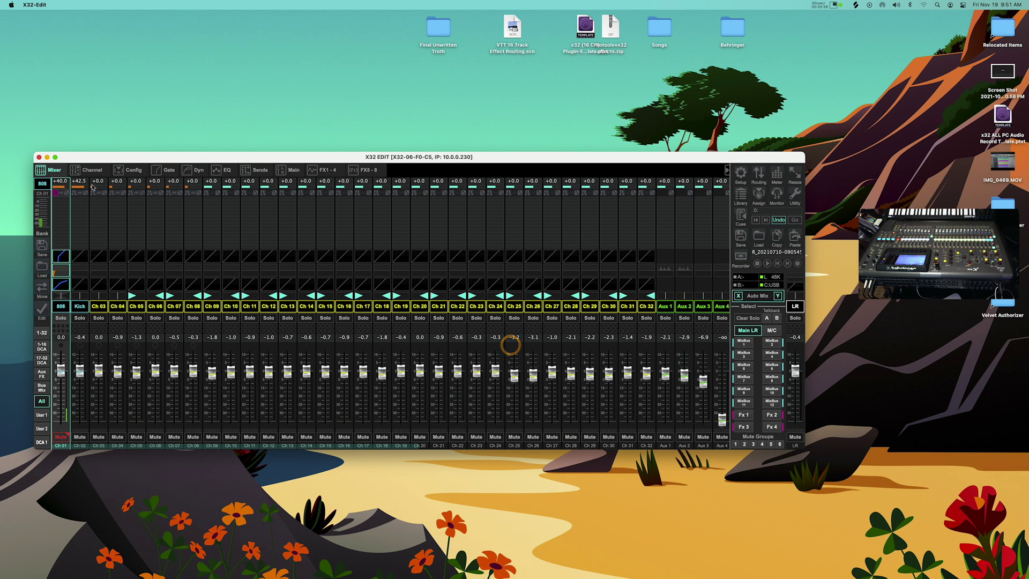
Close X32-Edit and launch Logic Pro, ignoring the incompatible Audio Units
click(38, 157)
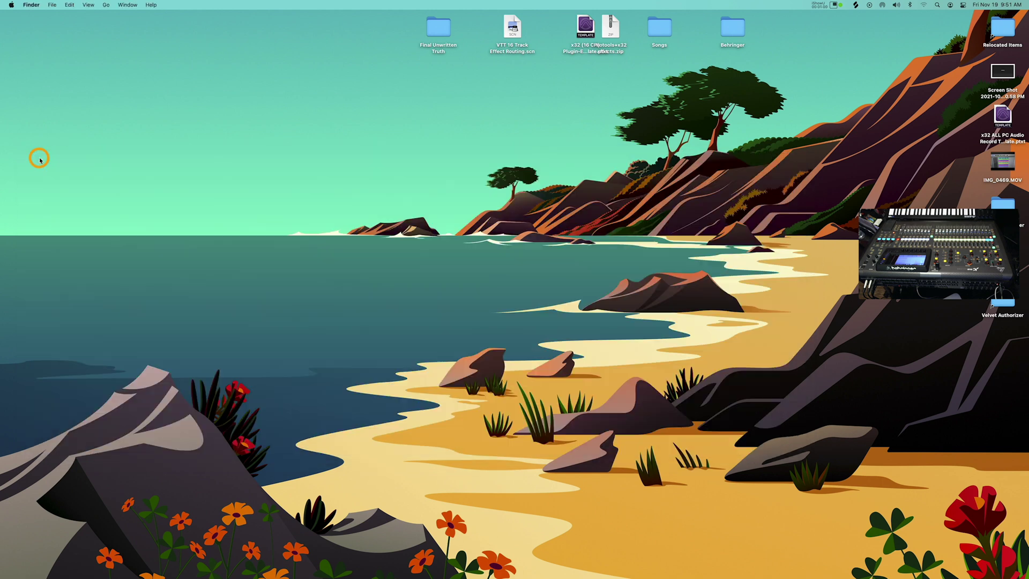
click(272, 563)
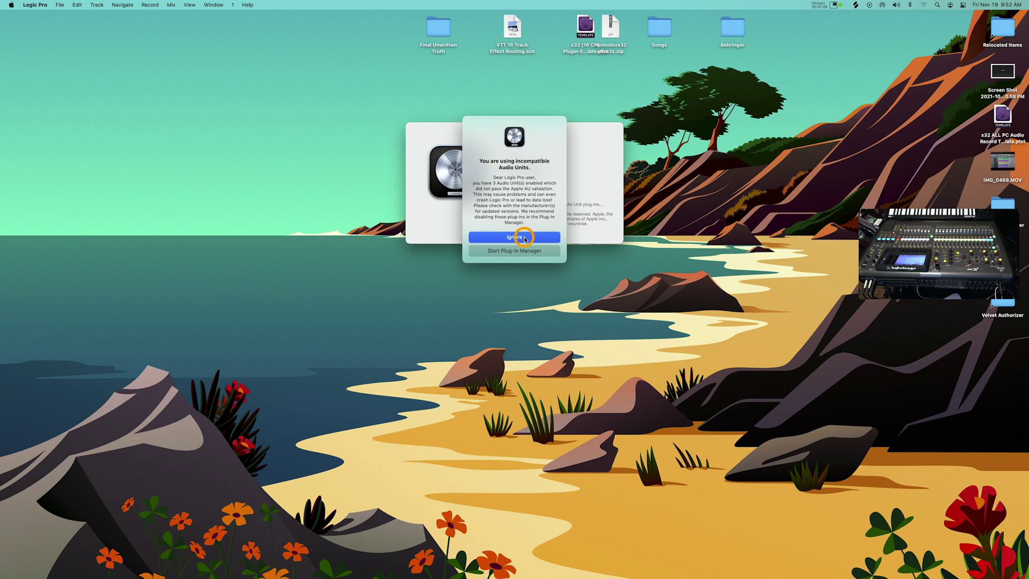
click(524, 237)
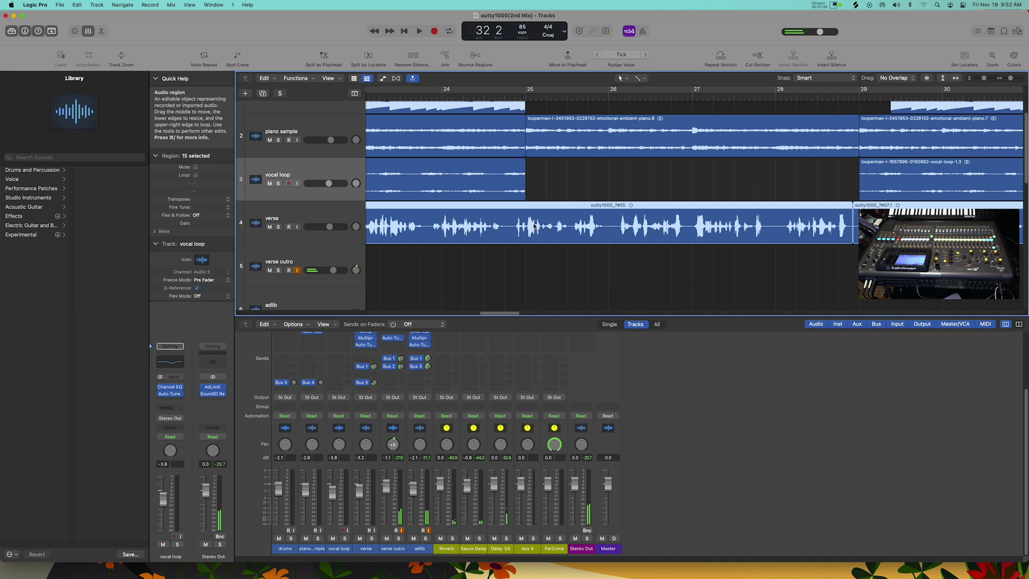
Start a new project, closing the current outty1000(2nd Mix) project without saving its changes
scroll(612, 295, up, 2)
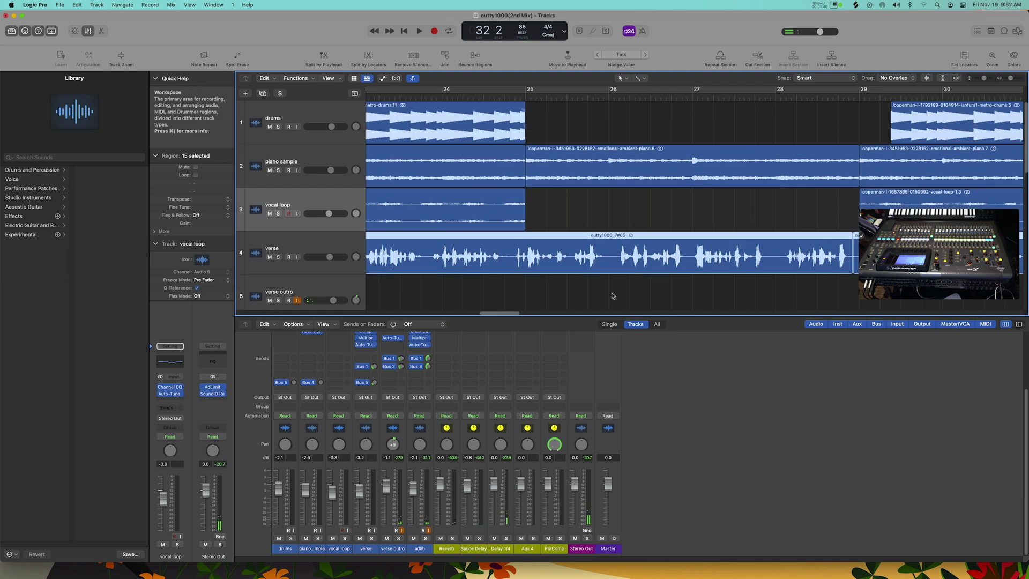
key(super+n)
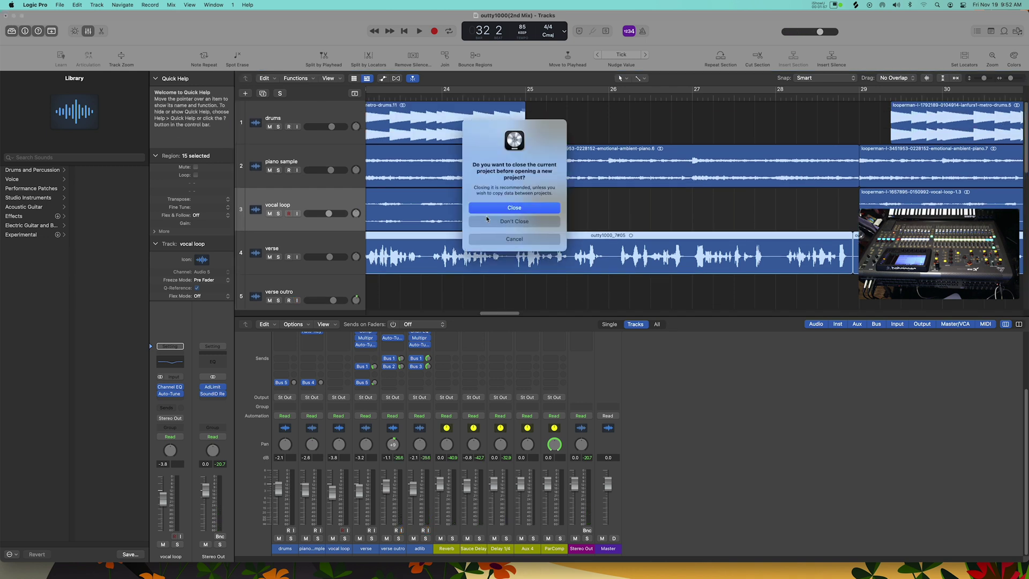
click(514, 208)
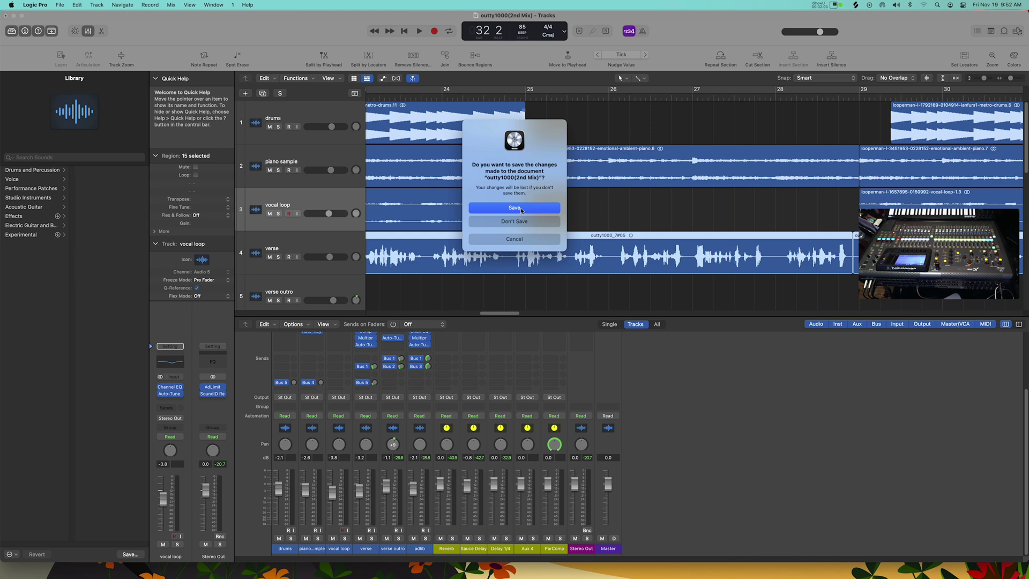
click(510, 227)
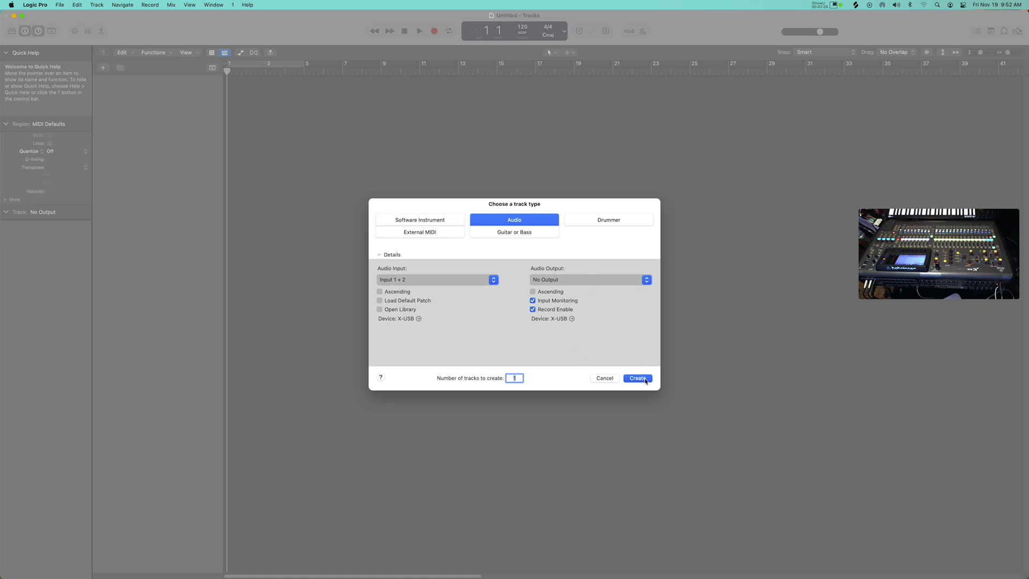
Create 5 audio tracks with input 1 + 2 and no output
click(516, 378)
key(BackSpace)
text(1)
text(5)
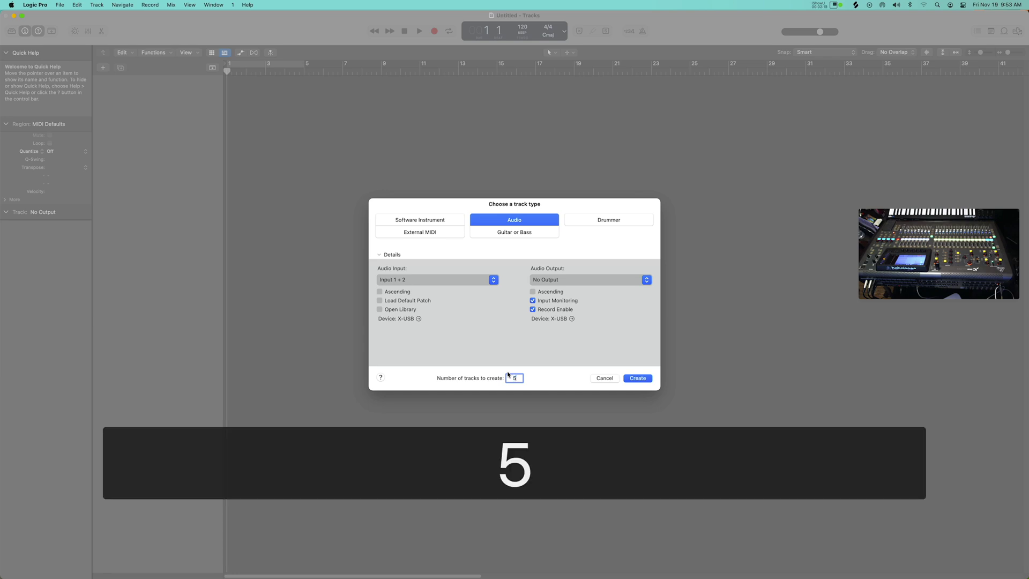
click(637, 379)
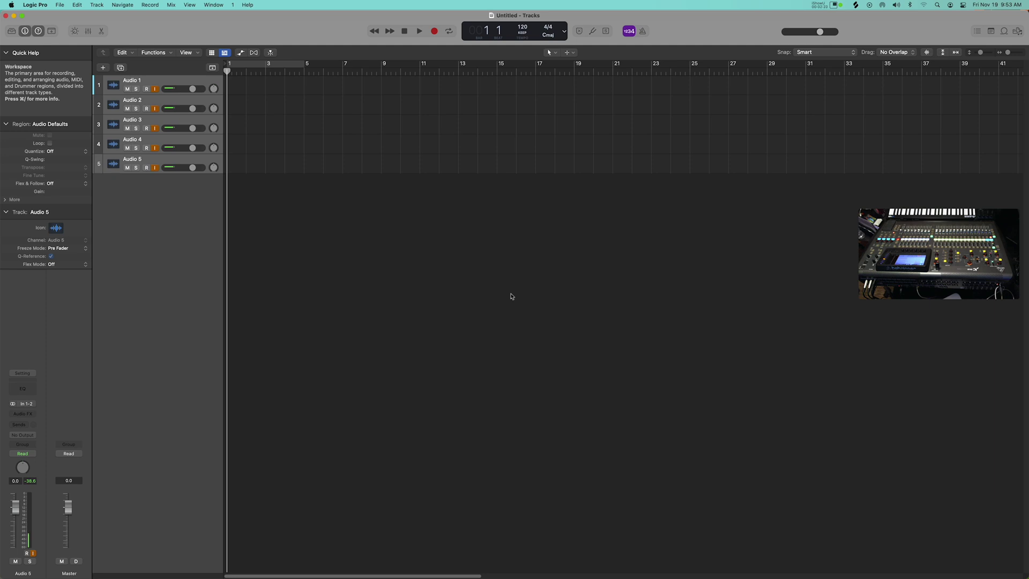
Turn off input monitoring on all five audio tracks and show the mixer
alt+click(154, 167)
key(x)
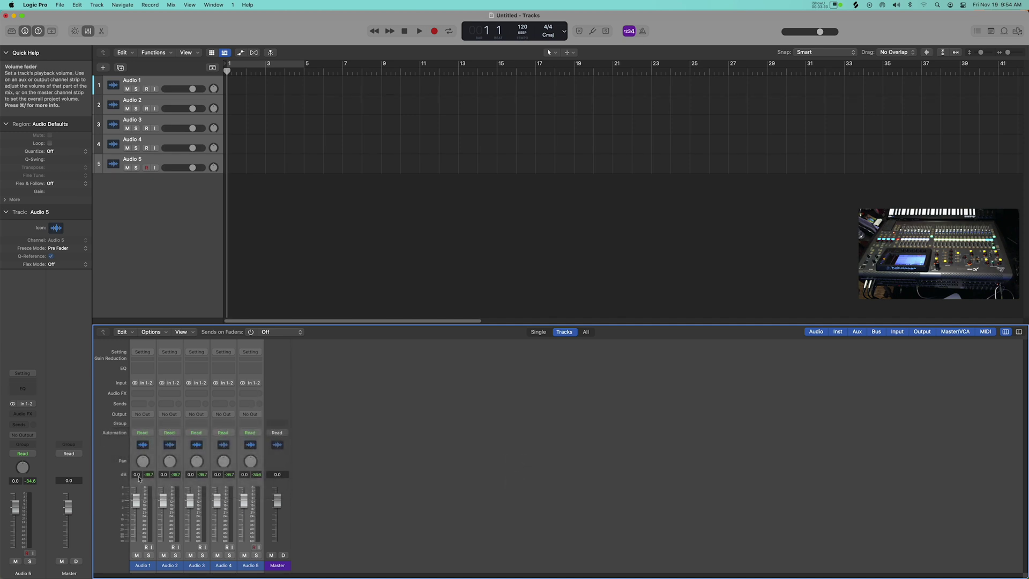
Raise the volume faders of all five selected audio channels together to about 1.4 dB
click(136, 501)
drag(137, 501, 138, 496)
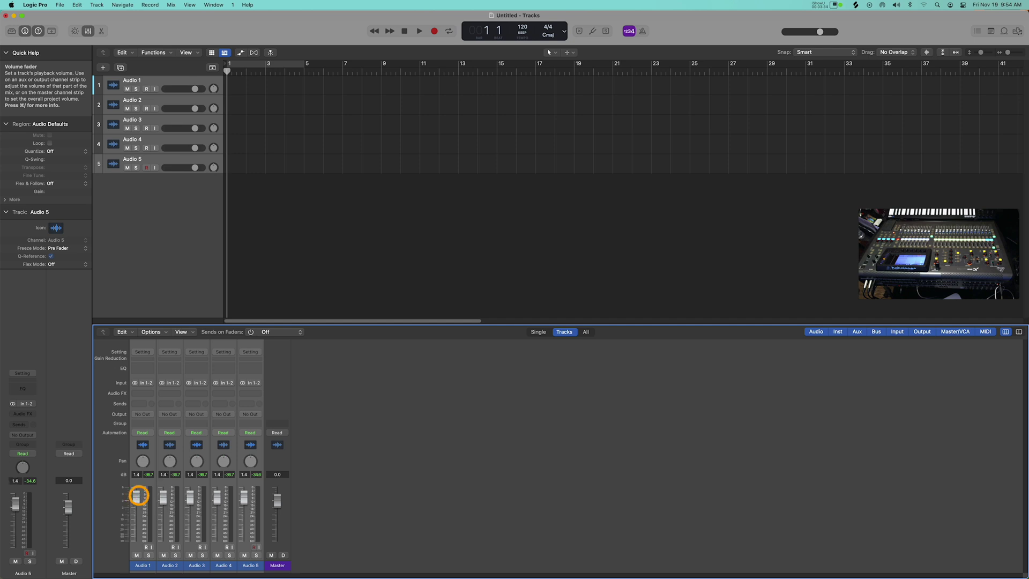
click(428, 474)
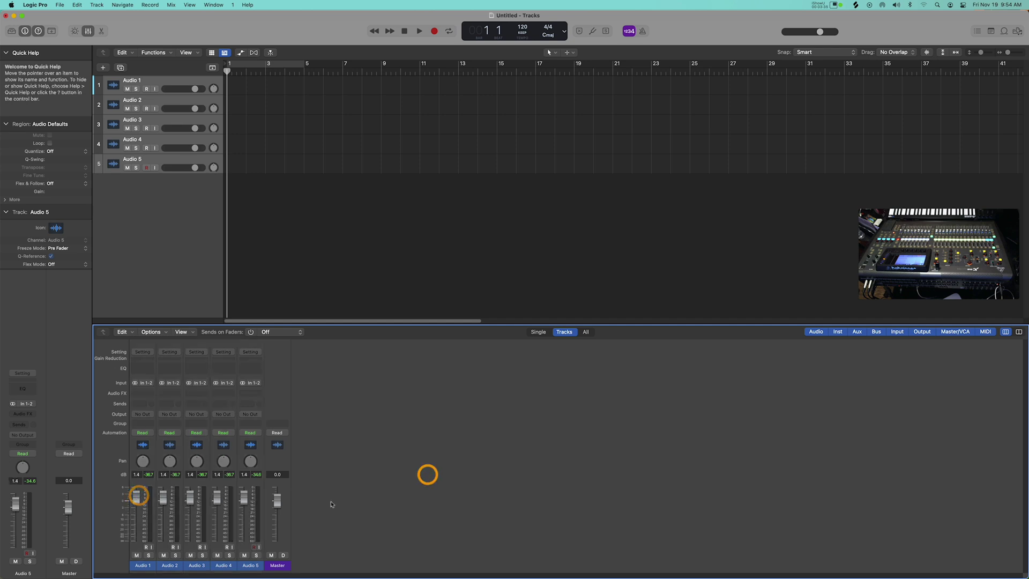
Learn a control surface assignment for the Audio 1 volume fader, using channel strip Audio 1 and input message Control Change Ch 1, 0, Lo7
click(136, 542)
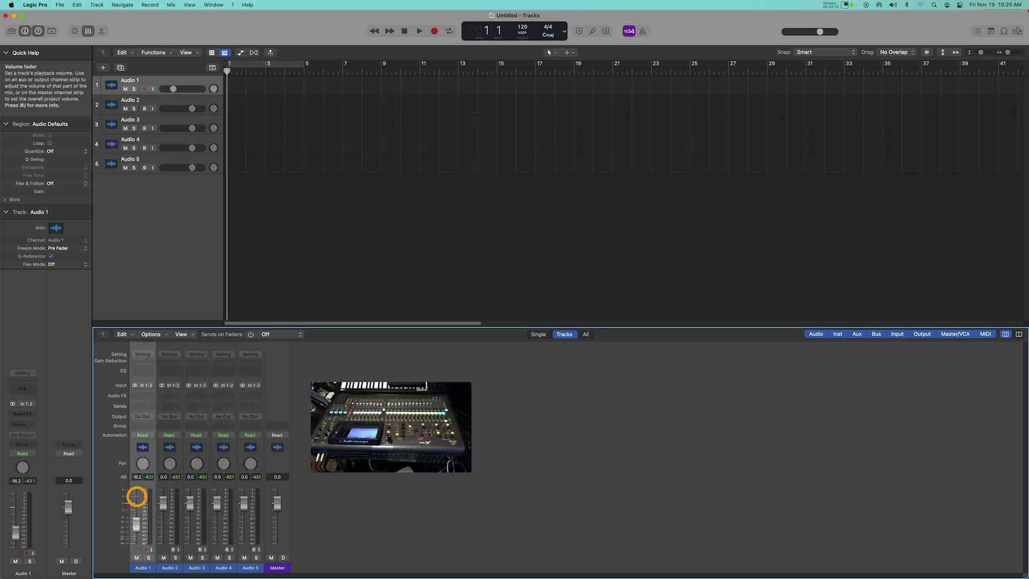
drag(136, 494, 138, 471)
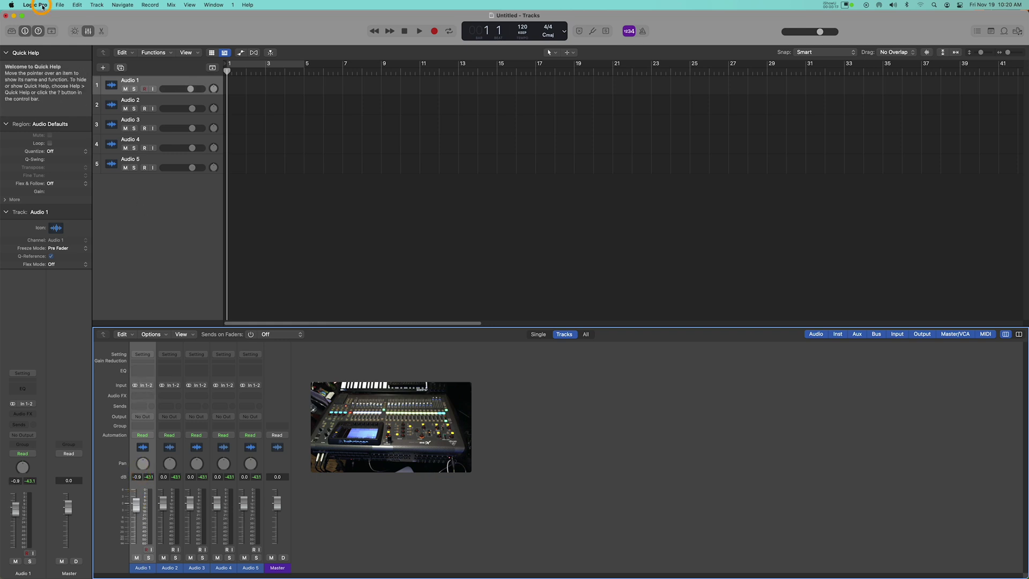
click(34, 5)
mouse_move(40, 39)
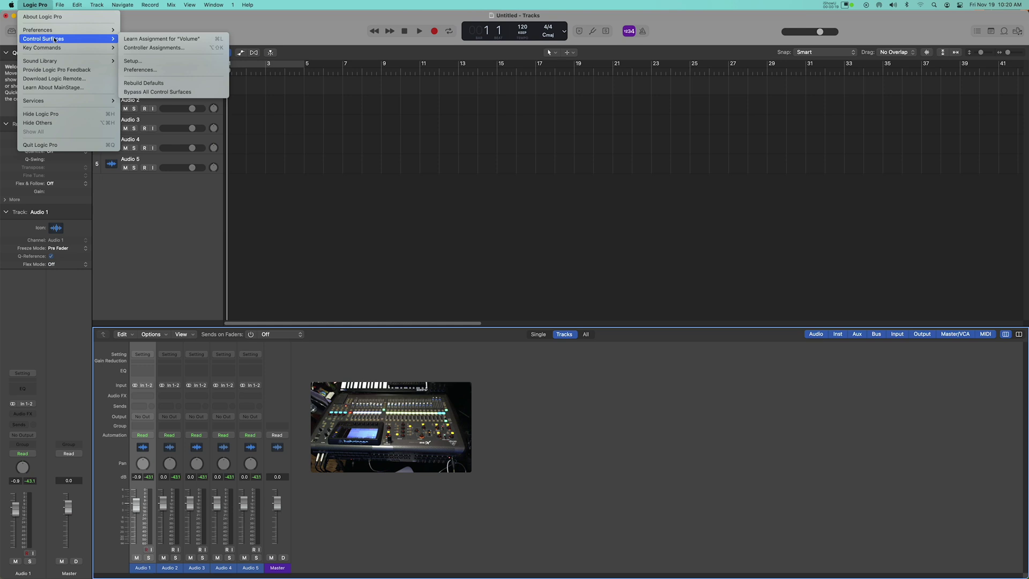
click(149, 41)
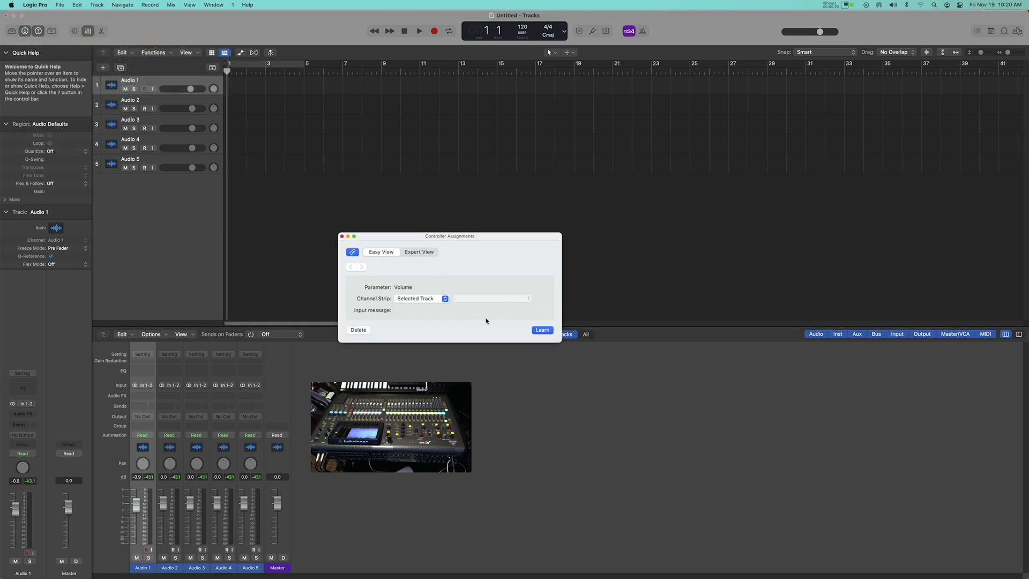
click(426, 298)
click(421, 311)
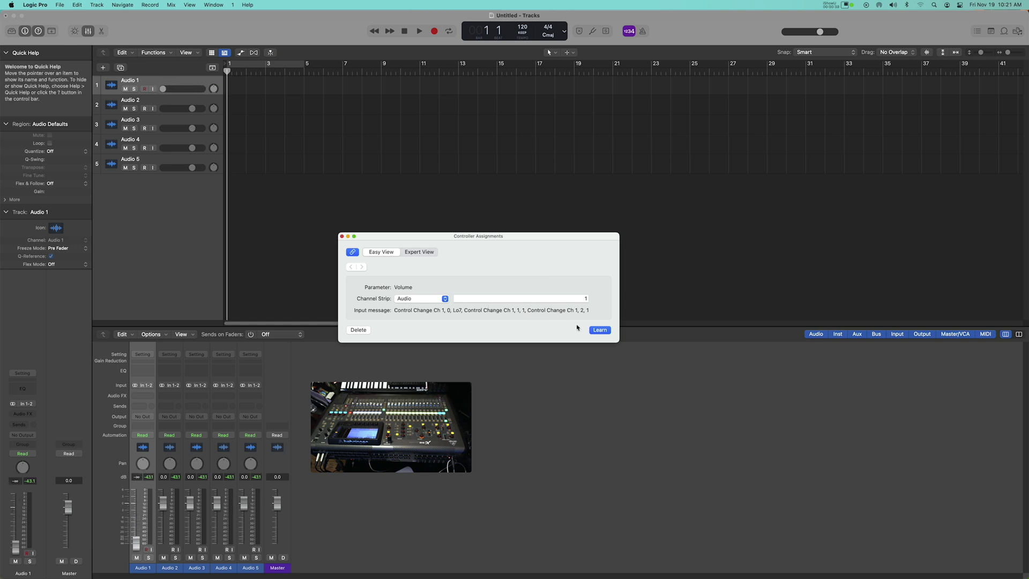
click(600, 330)
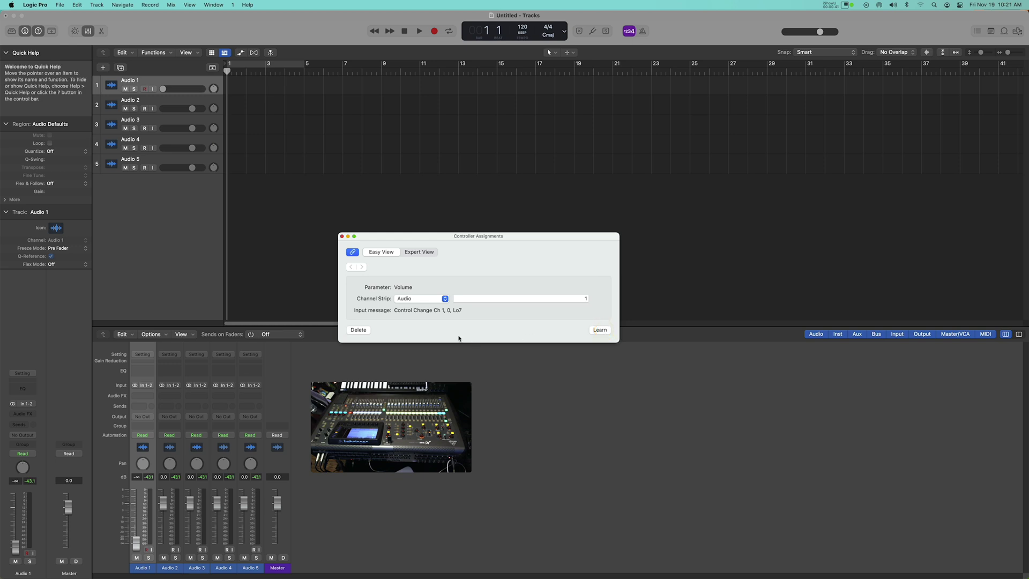
Learn a volume assignment for the Audio 2 fader, using channel strip Audio 2 and input message Control Change Ch 1, 1, Lo7
click(154, 103)
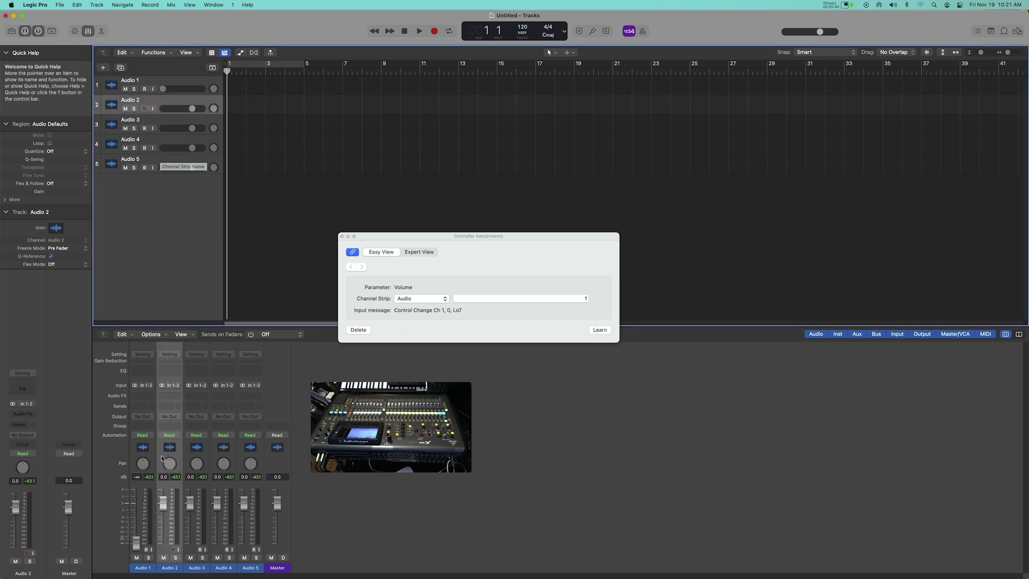
drag(160, 505, 161, 505)
drag(160, 517, 161, 501)
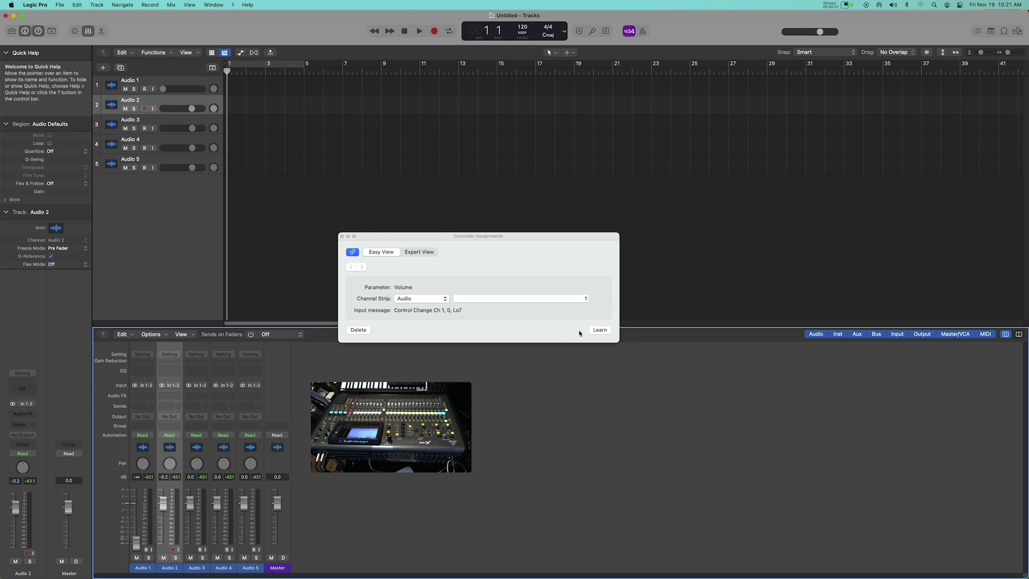
click(597, 330)
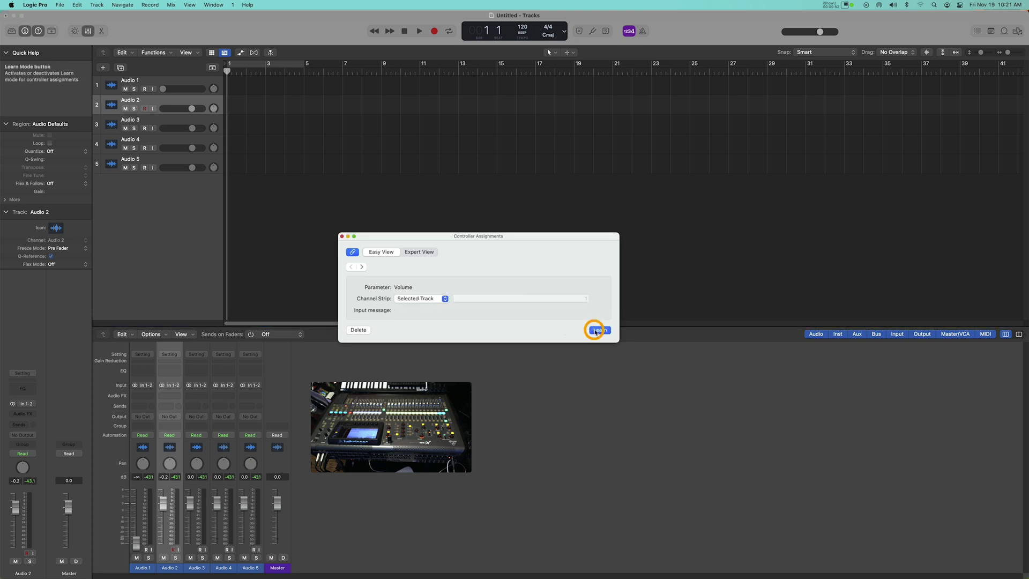
click(421, 299)
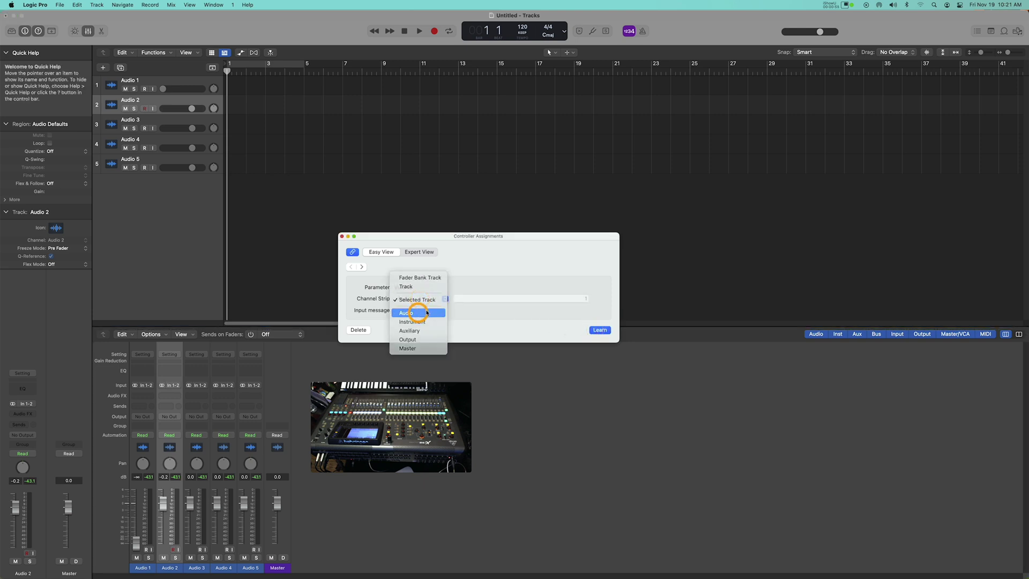
click(418, 312)
click(573, 298)
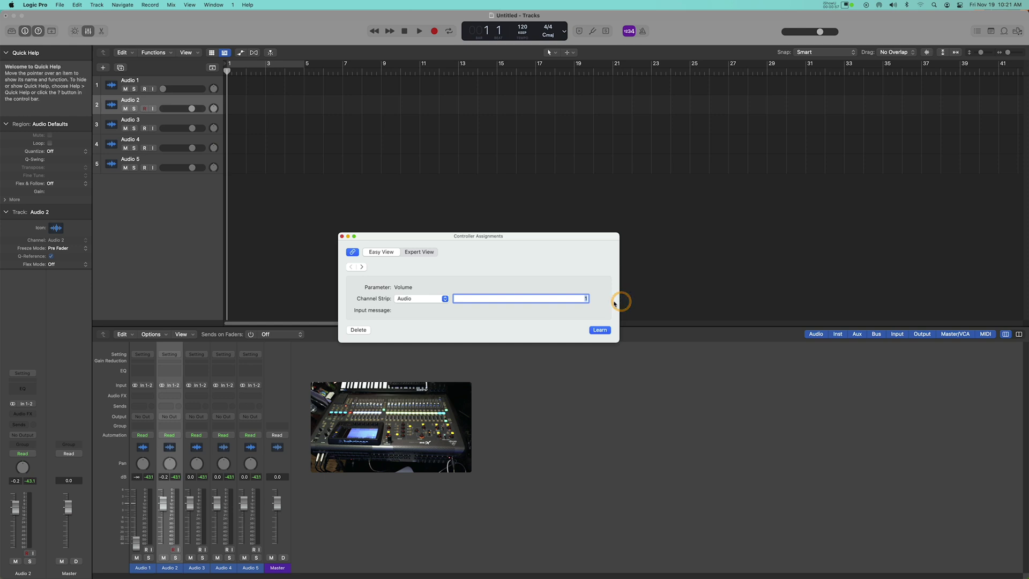
text(2)
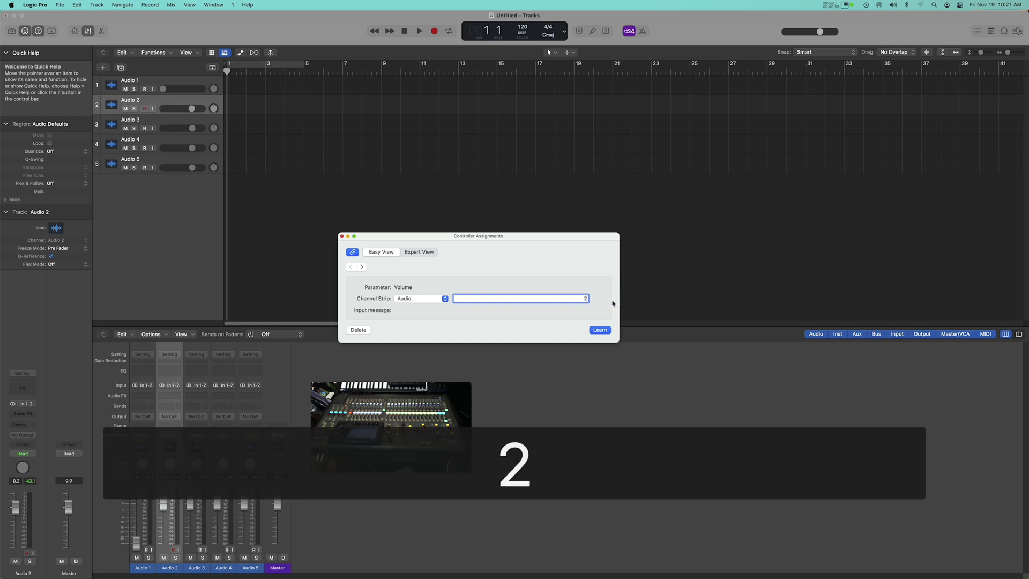
click(528, 308)
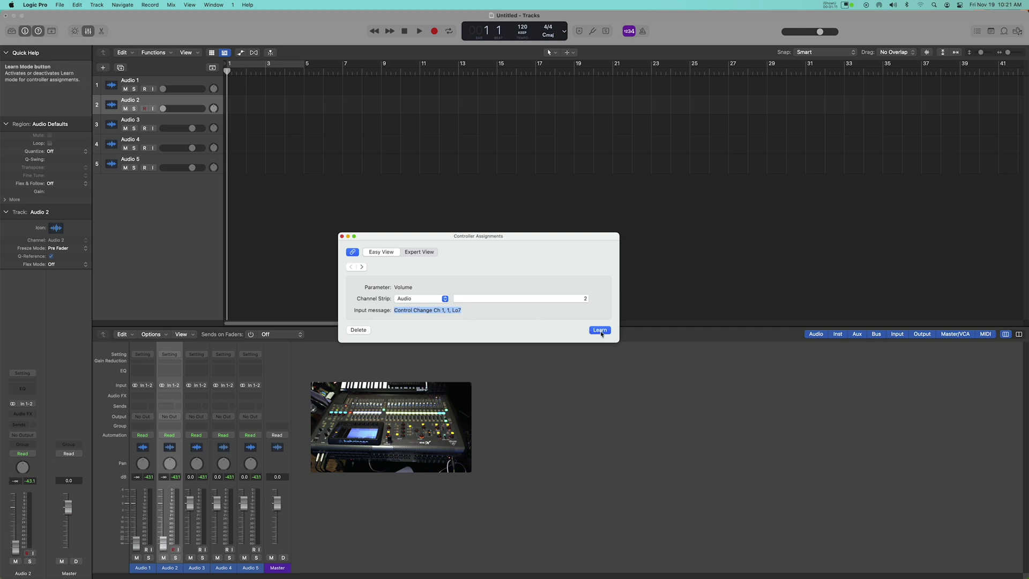
click(600, 330)
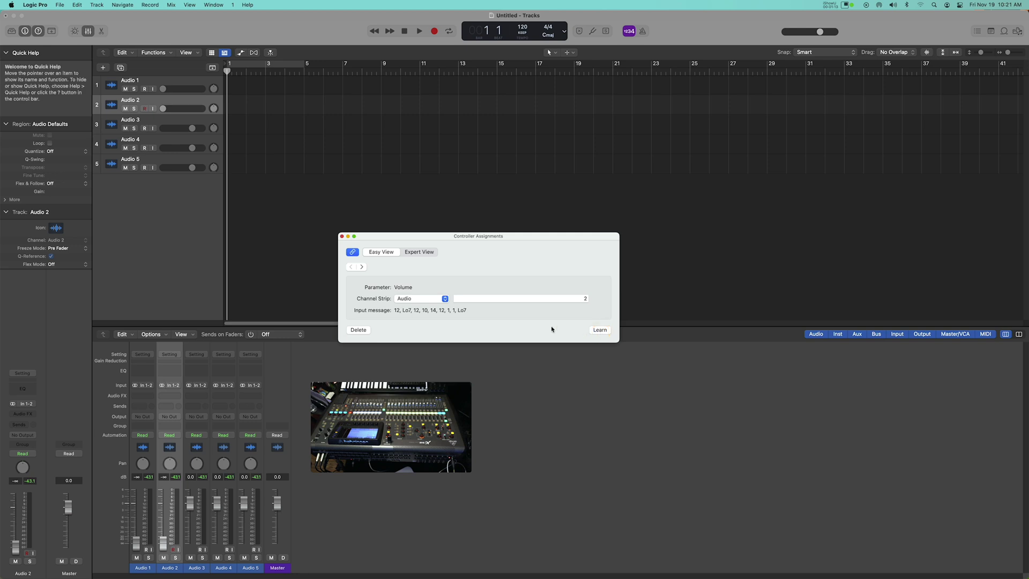
Learn a volume assignment for the Audio 3 fader, using channel strip Audio 3 and input message Control Change Ch 1, 2, Lo7
click(155, 122)
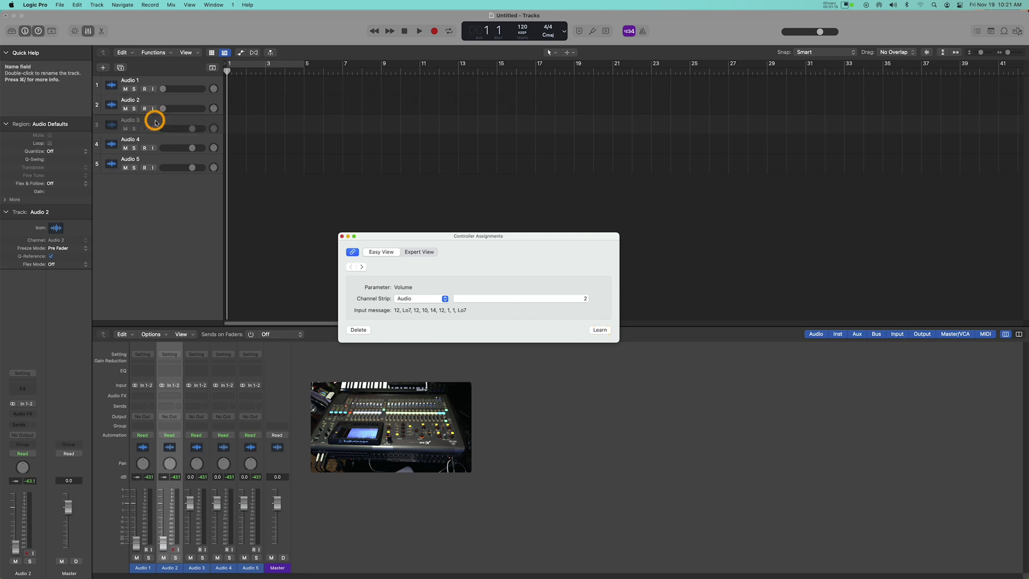
mouse_move(194, 514)
mouse_down()
mouse_move(188, 542)
mouse_move(188, 500)
mouse_move(190, 515)
mouse_up()
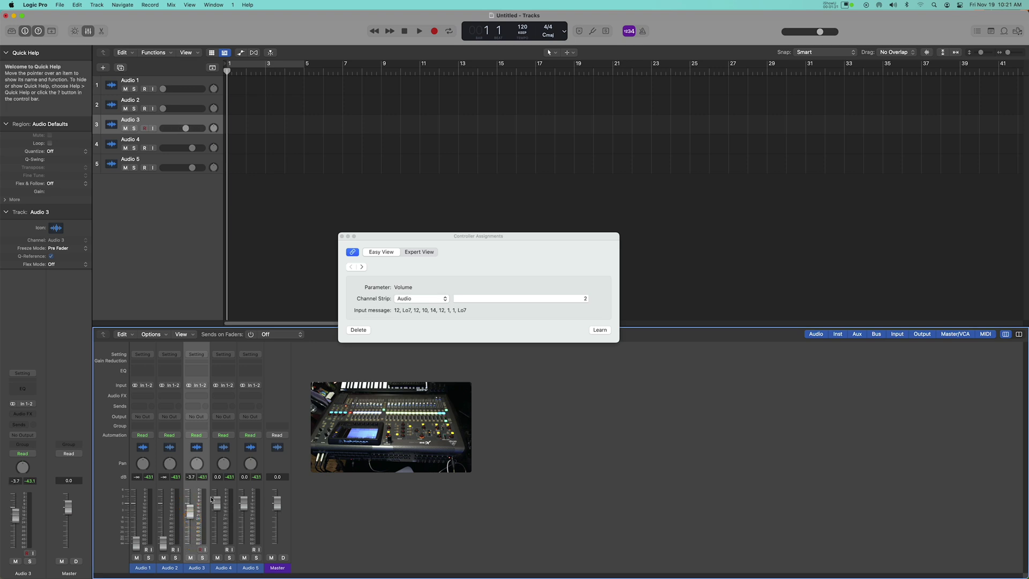
click(599, 330)
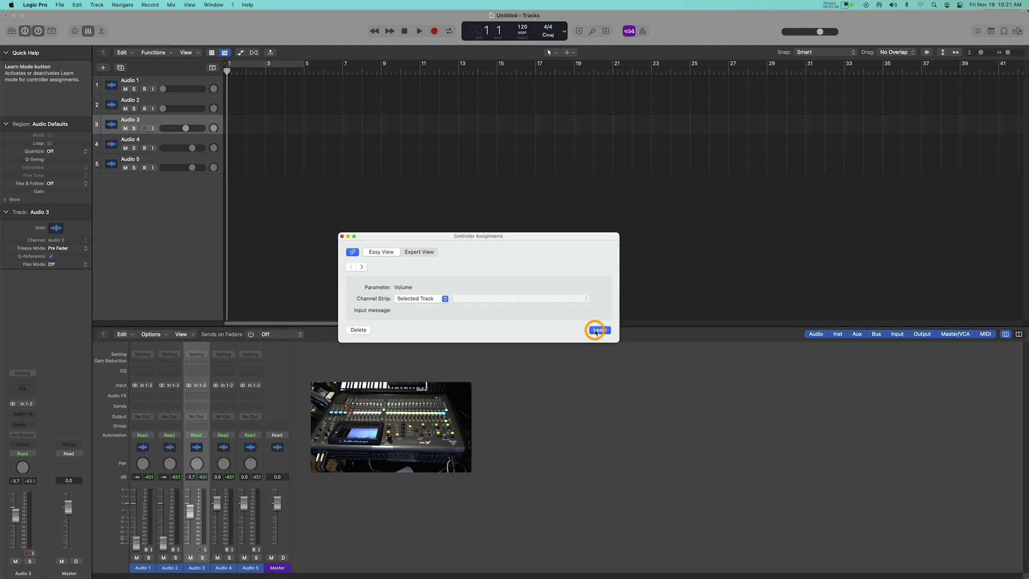
click(423, 299)
click(422, 312)
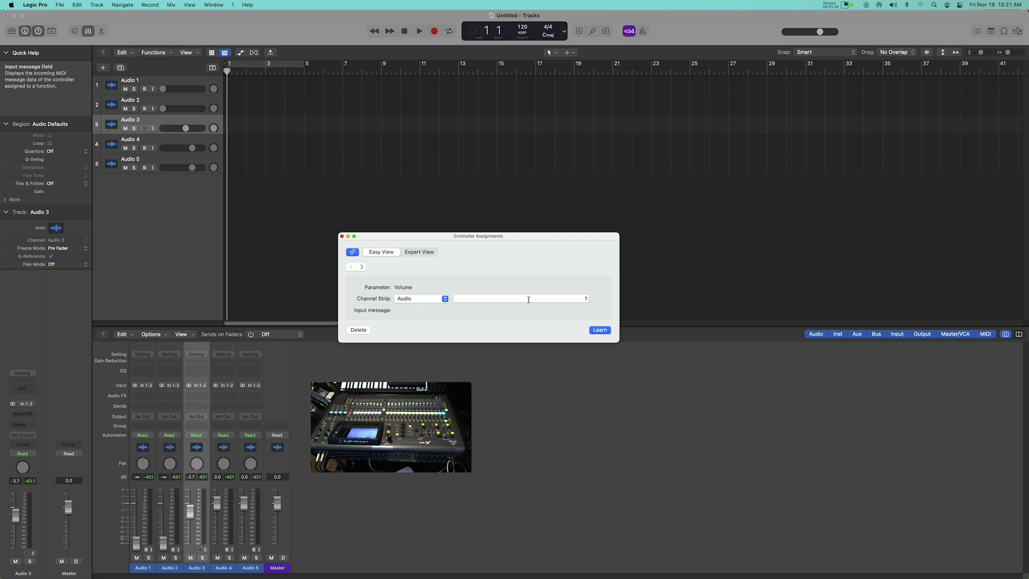
click(579, 298)
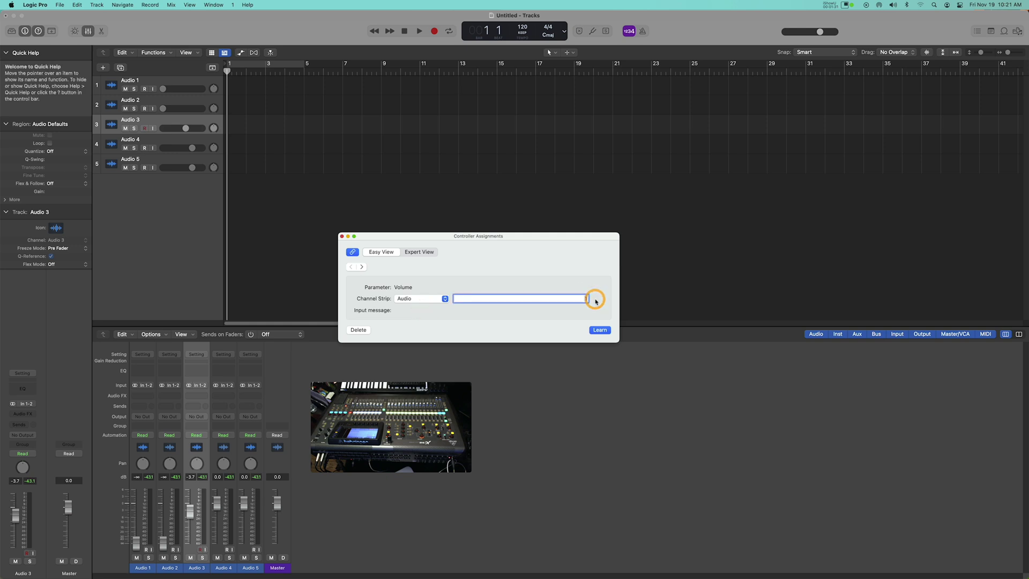
text(3)
click(545, 320)
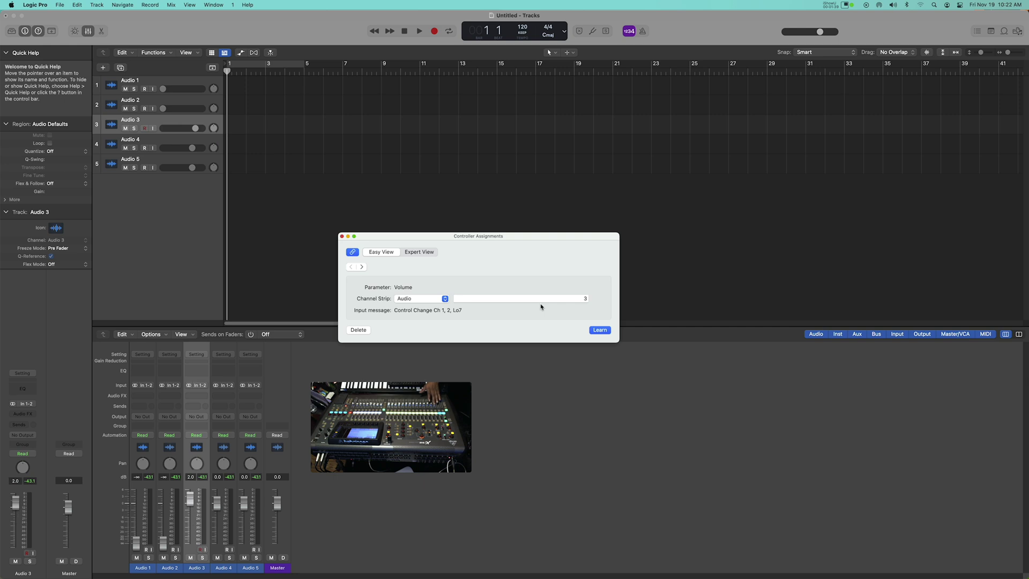
click(600, 330)
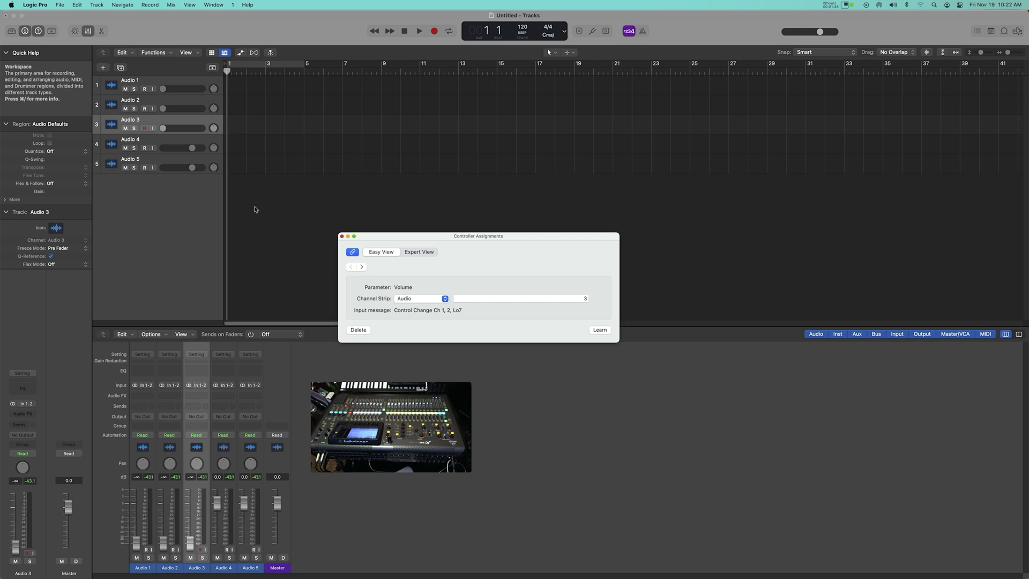
Lower the Audio 4 fader to about -1.4 dB and start learning its volume assignment with channel strip Audio 4
click(158, 143)
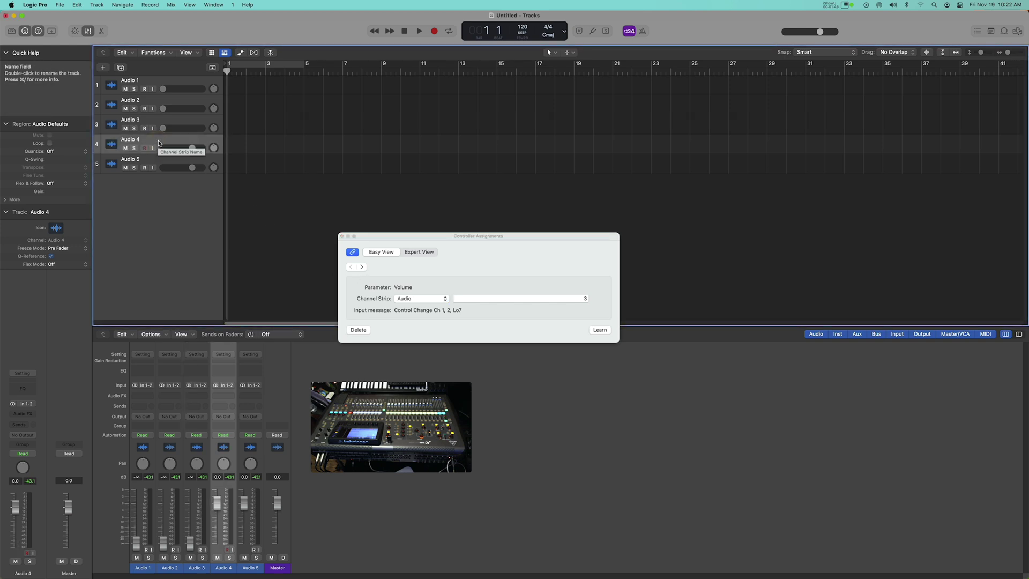
mouse_move(217, 501)
mouse_down()
mouse_move(217, 493)
mouse_move(215, 509)
mouse_up()
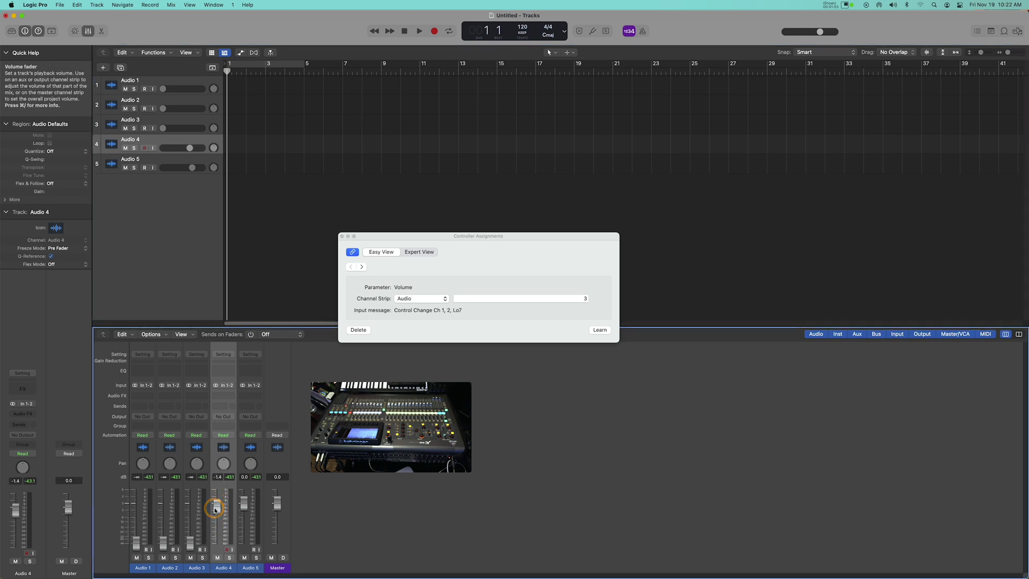
click(592, 330)
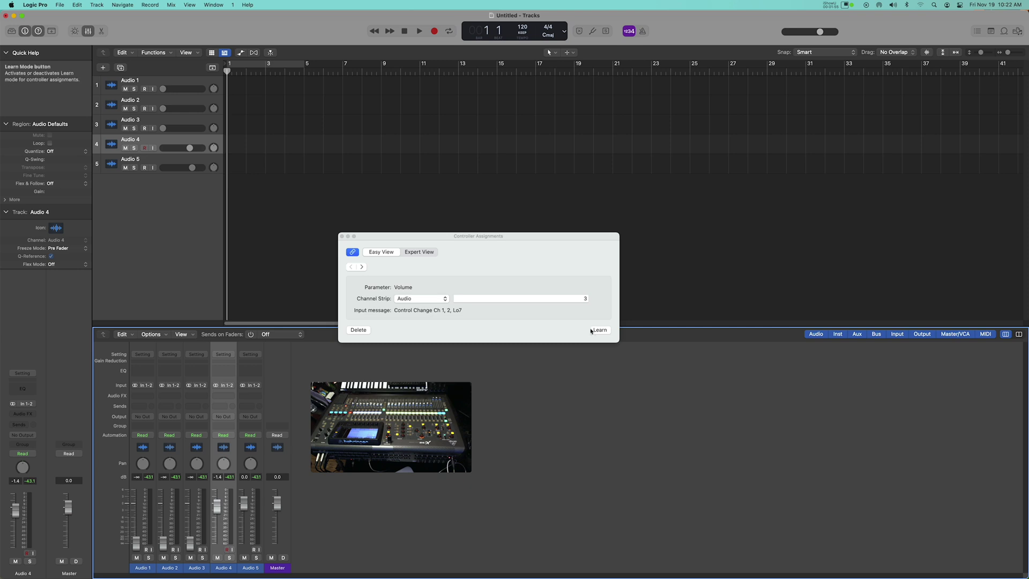
click(432, 300)
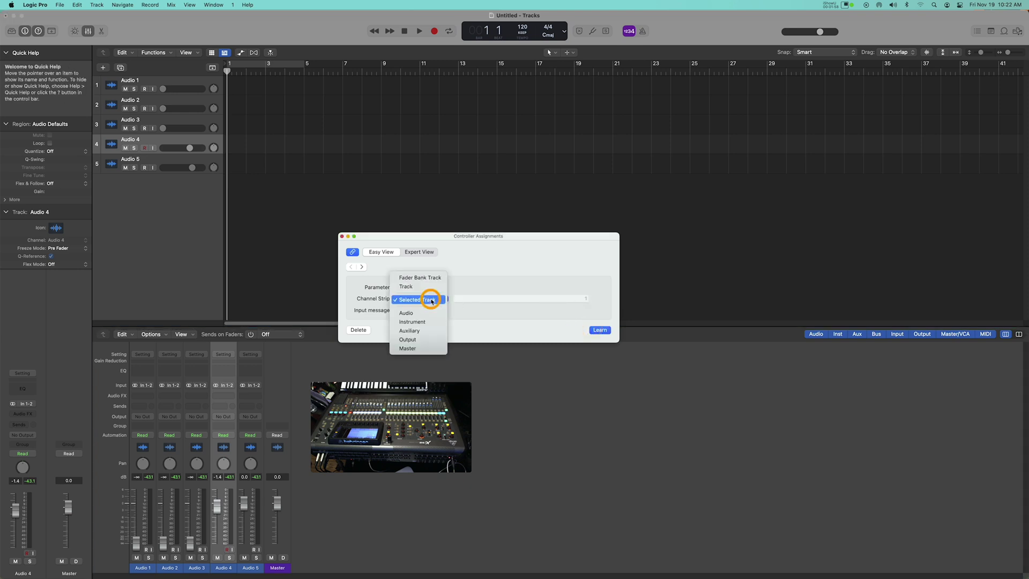
click(419, 313)
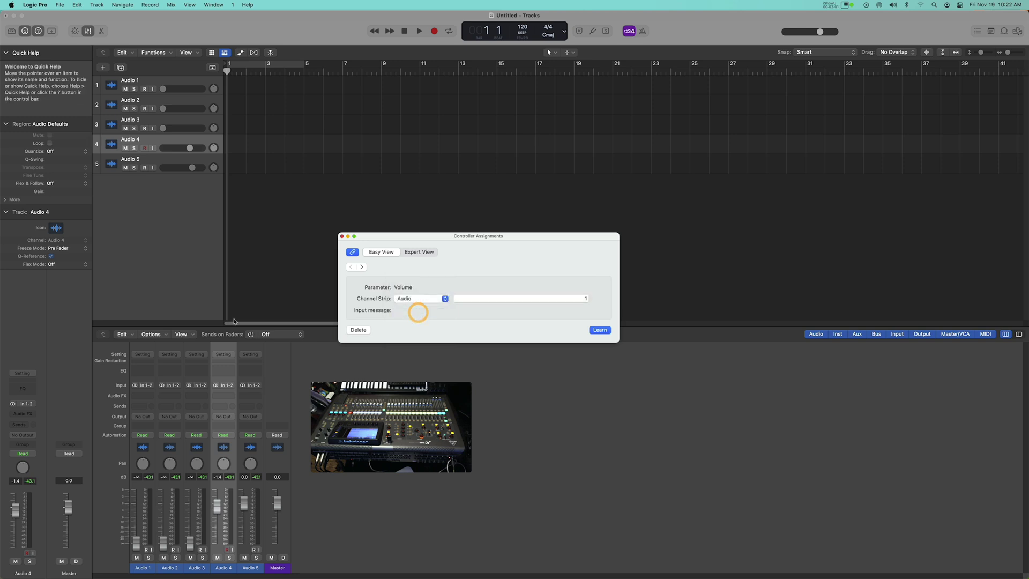
click(608, 301)
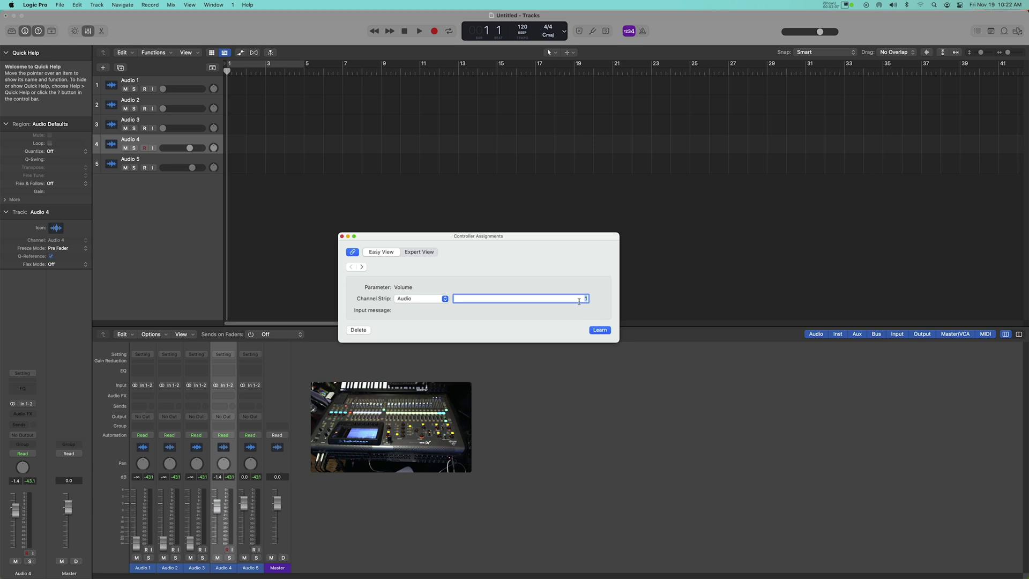
text(4)
click(539, 317)
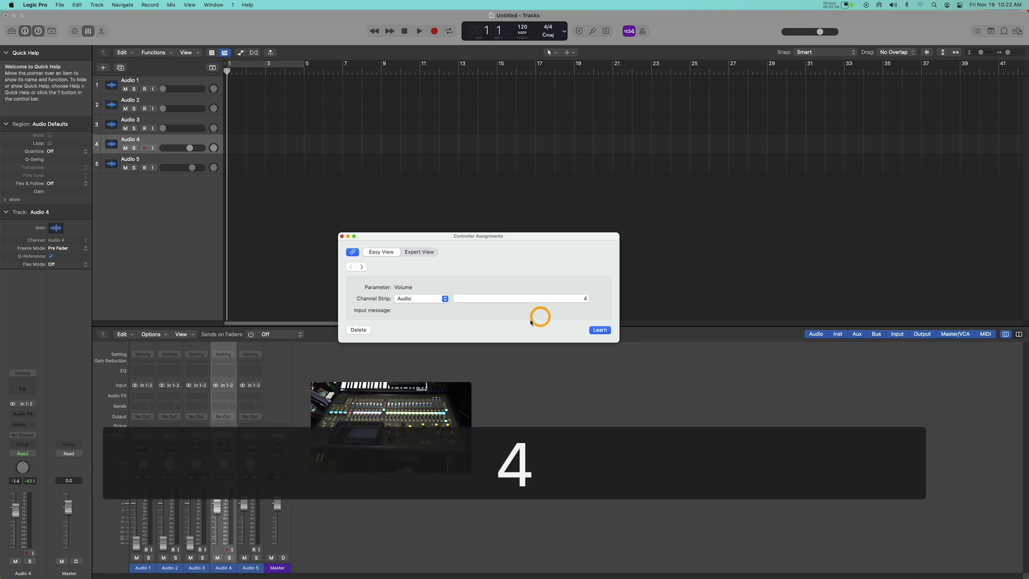
Try other channel strip numbers such as 5 and 1 in the Audio 4 volume assignment, and set it back to 4
click(615, 298)
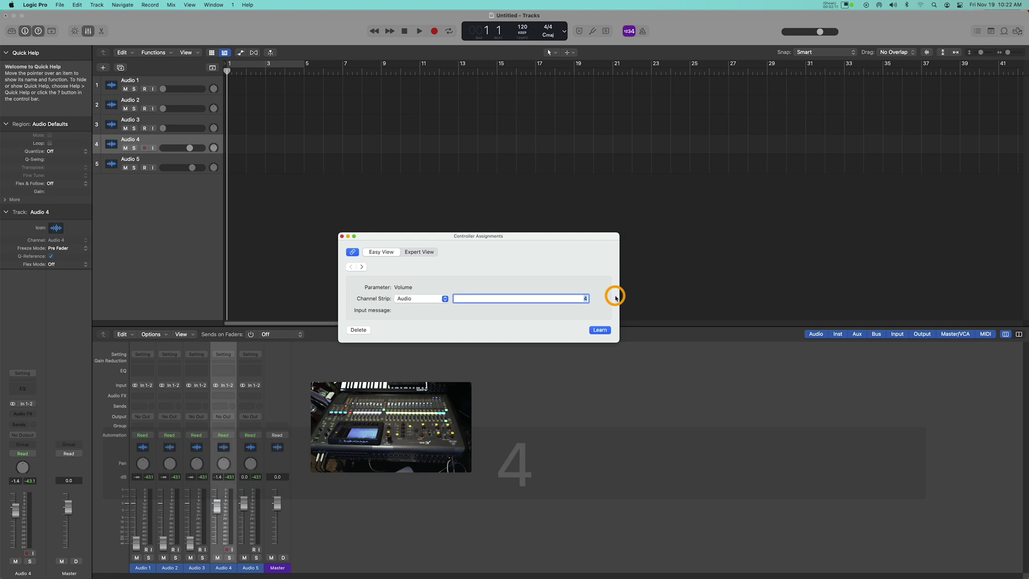
text(5)
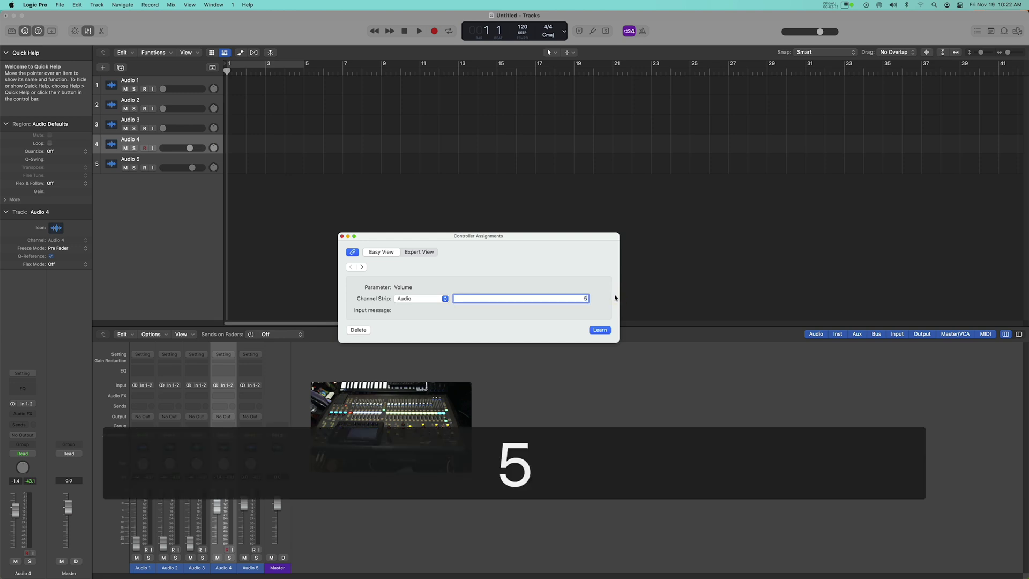
text(4)
key(BackSpace)
key(BackSpace)
text(1)
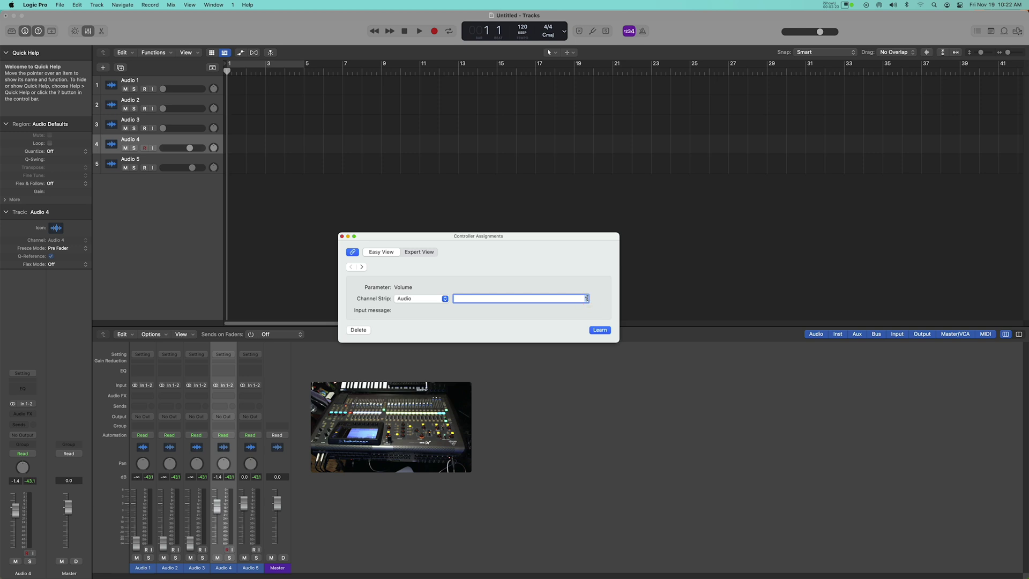
text(4)
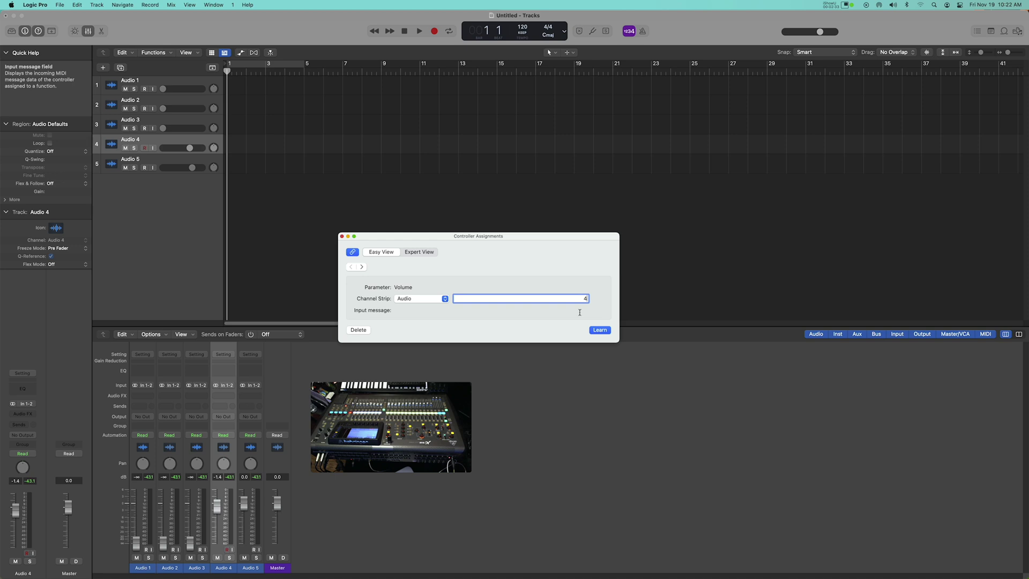
click(575, 311)
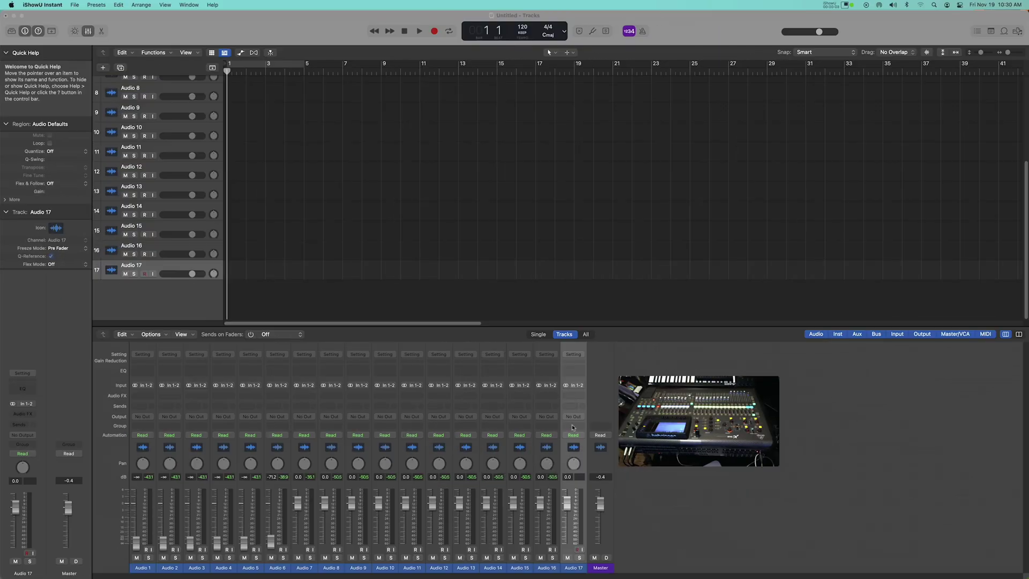
Learn a volume assignment for the Audio 17 fader, using channel strip Audio 17 and input message Control Change Ch 1, 16, Lo7
click(167, 247)
key(cmd+l)
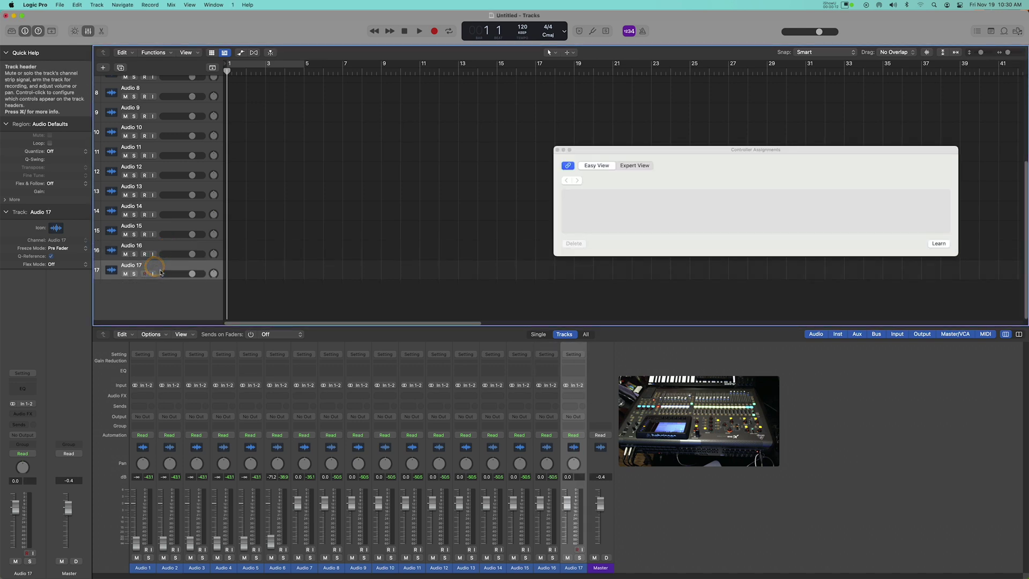
drag(564, 505, 585, 497)
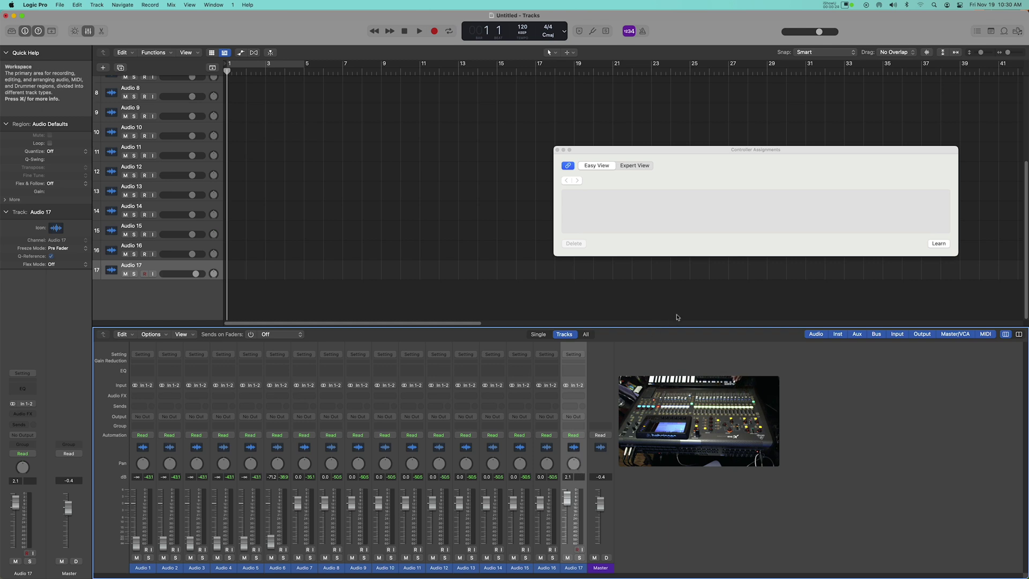
click(938, 243)
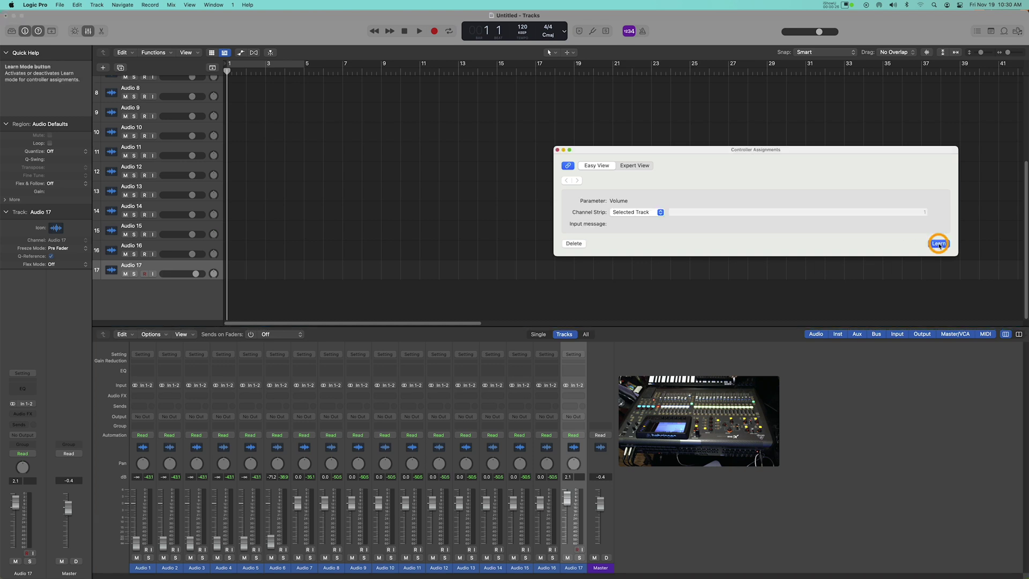
click(646, 212)
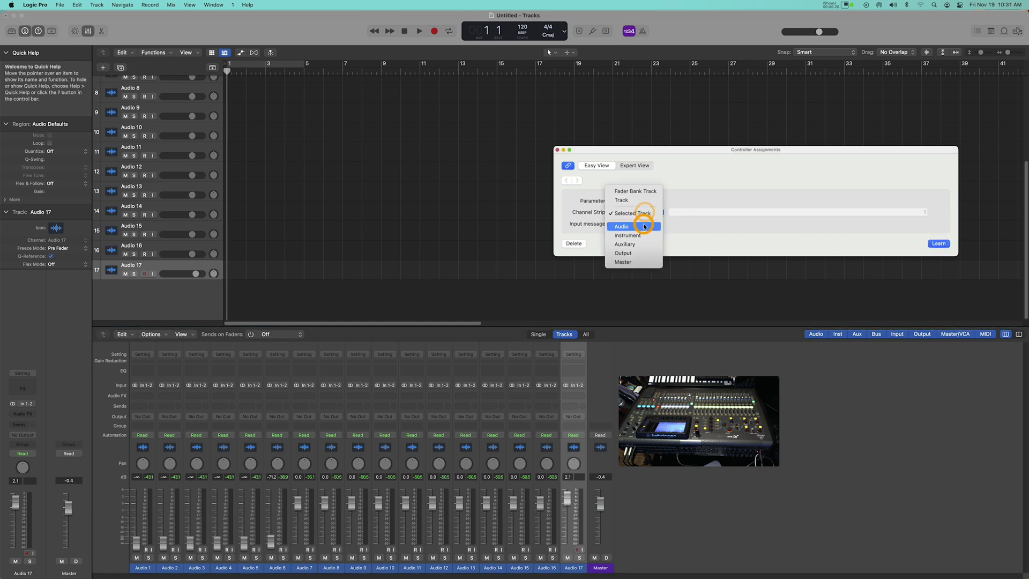
click(643, 224)
click(925, 212)
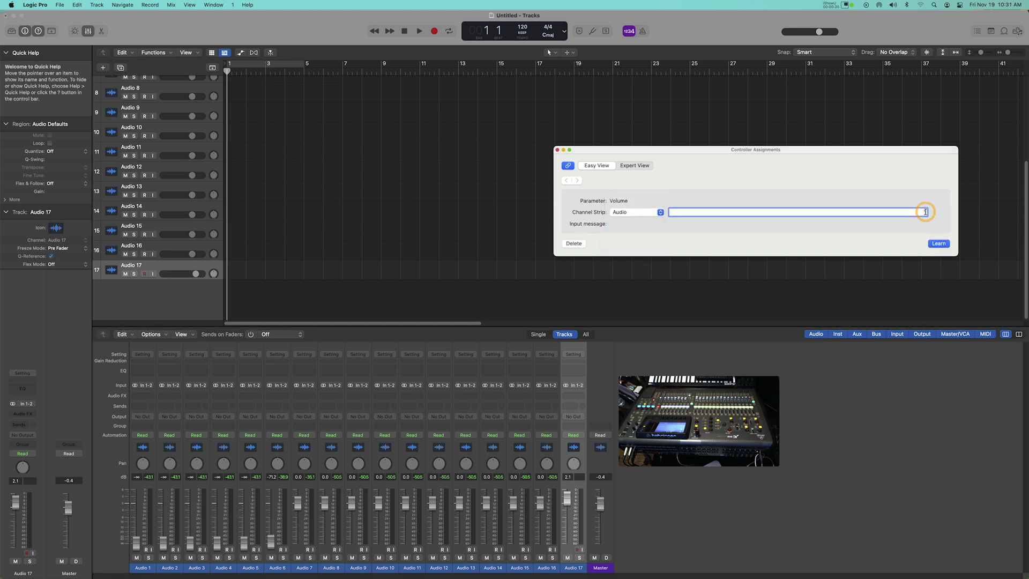
text(7)
click(880, 232)
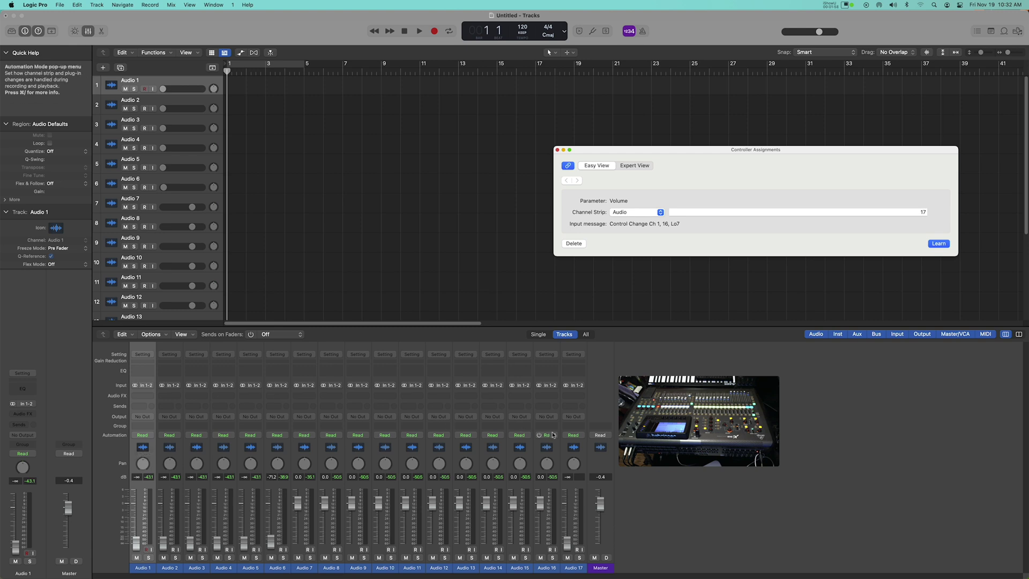
click(578, 458)
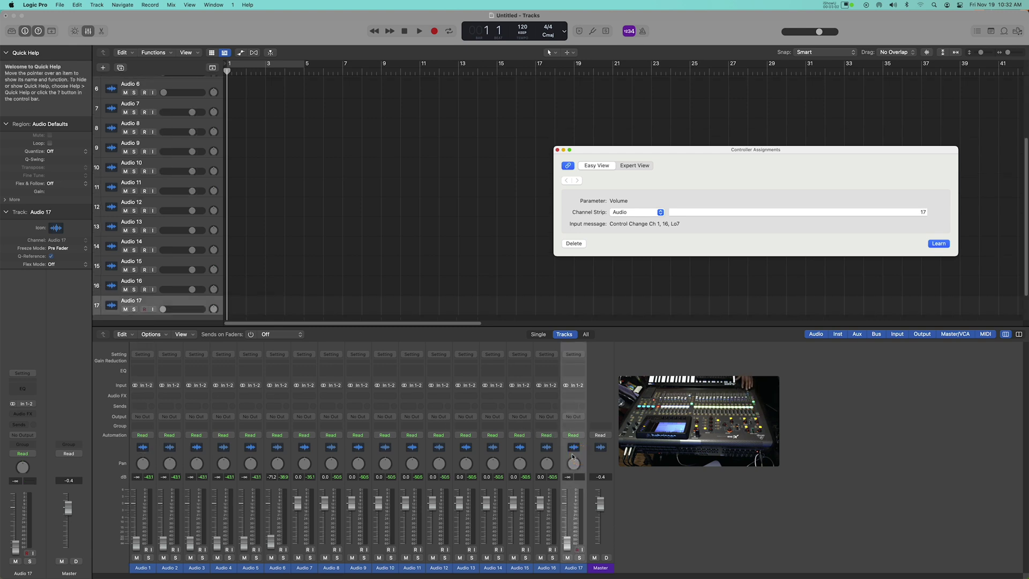
click(938, 244)
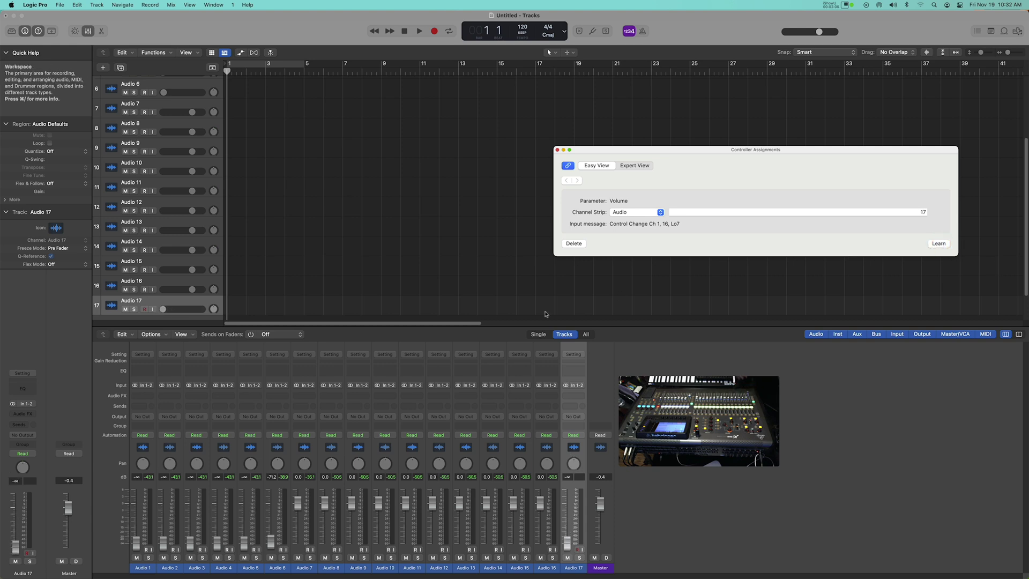
Learn a pan assignment for the Audio 1 pan knob, using channel strip Audio 1 and input message Control Change Ch 3, 0, Lo7
click(152, 459)
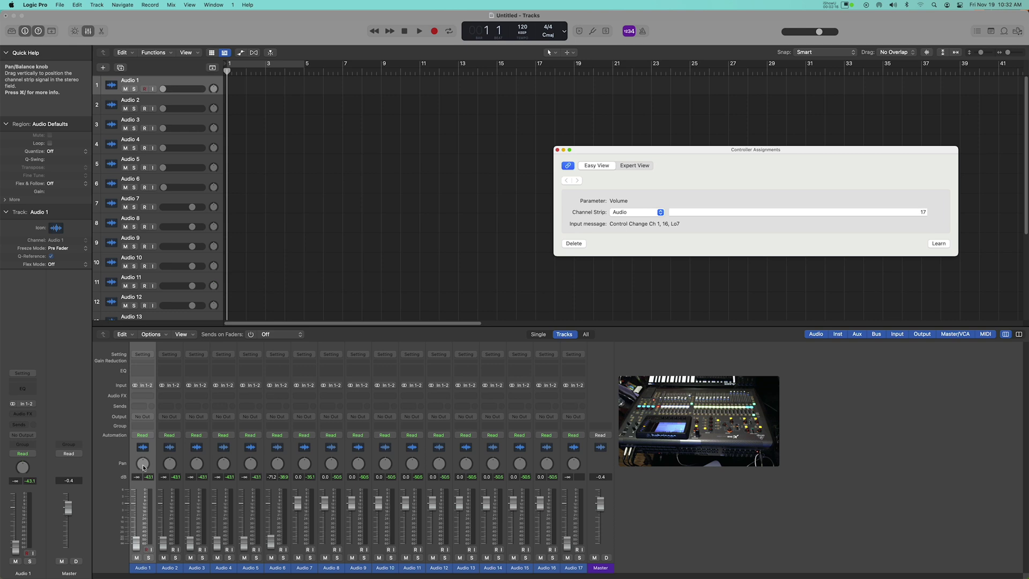
mouse_move(143, 466)
mouse_down()
mouse_move(137, 480)
mouse_move(134, 425)
mouse_move(132, 465)
mouse_up()
click(938, 243)
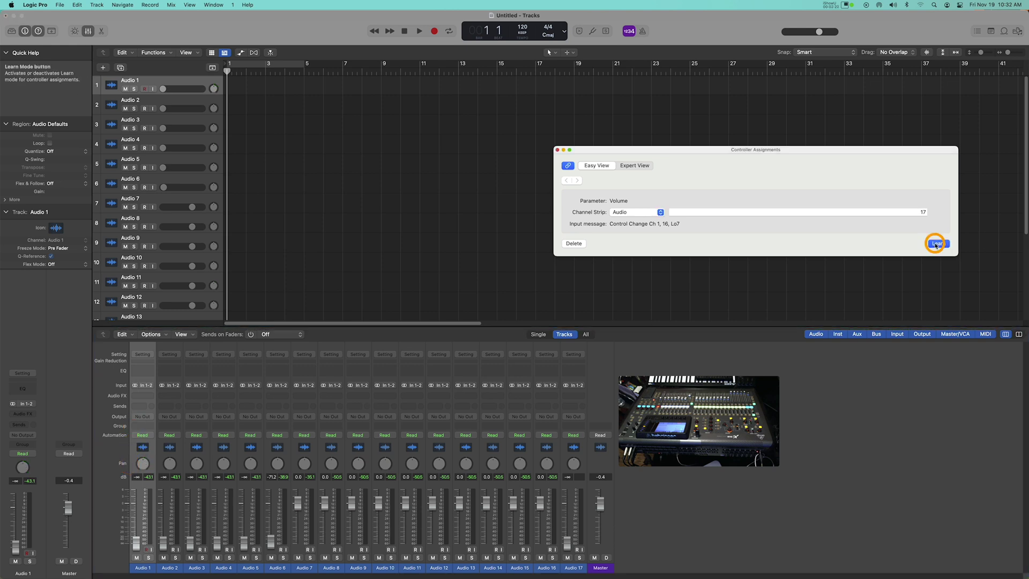
click(623, 212)
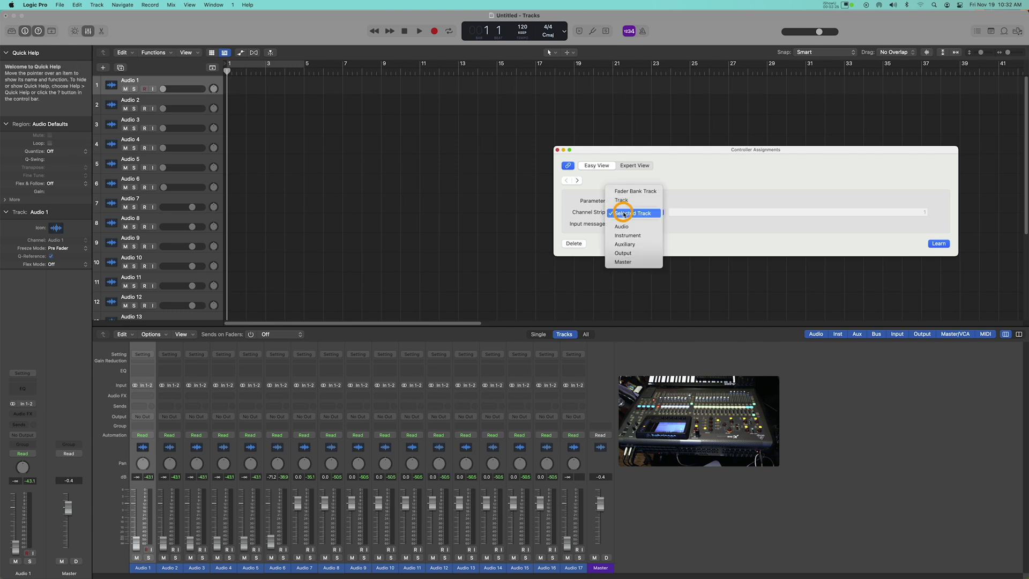
click(624, 227)
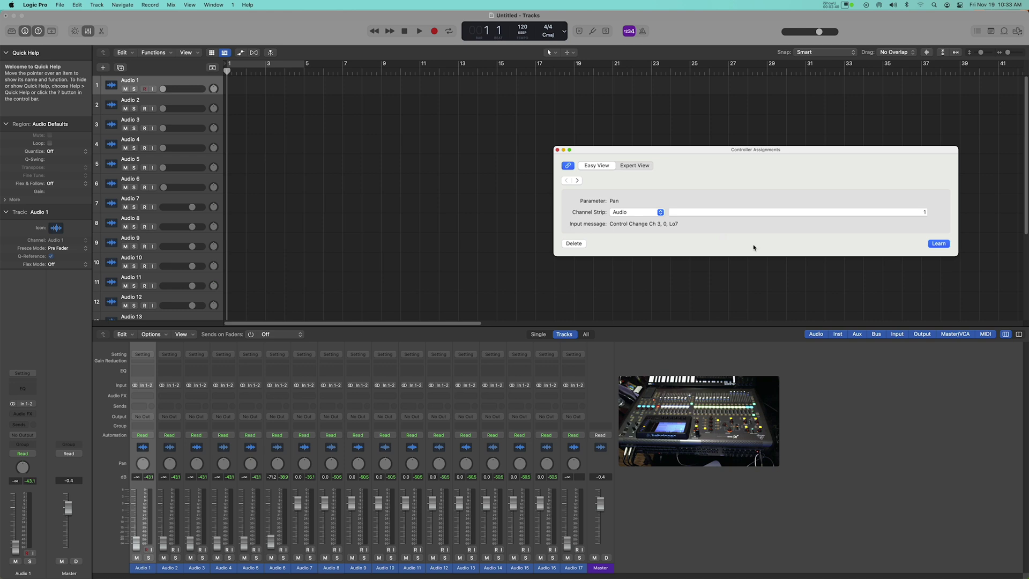
click(938, 244)
Start learning a pan assignment for the Audio 2 pan knob, with its channel strip set to Audio 2
click(178, 461)
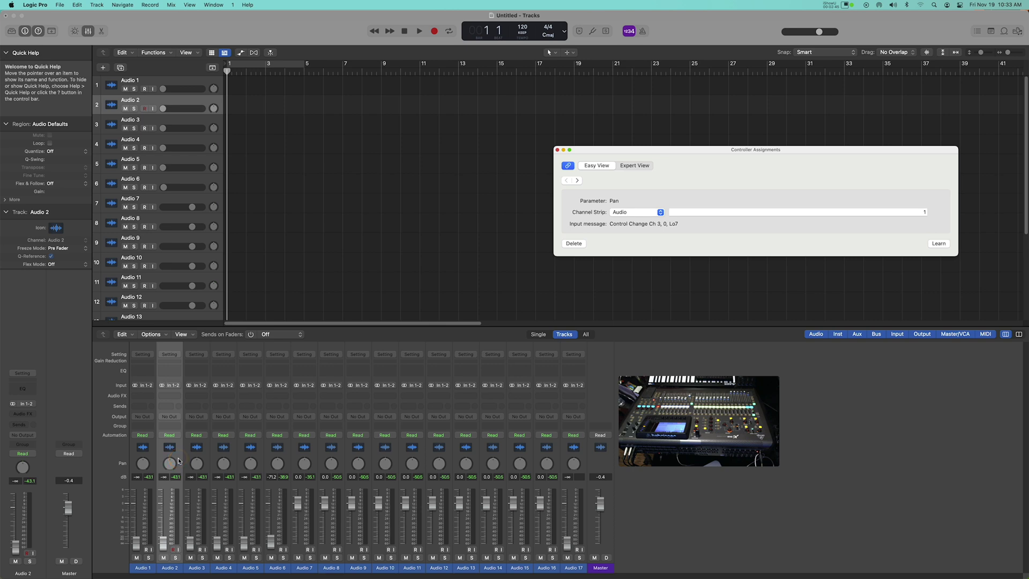
drag(169, 462, 168, 465)
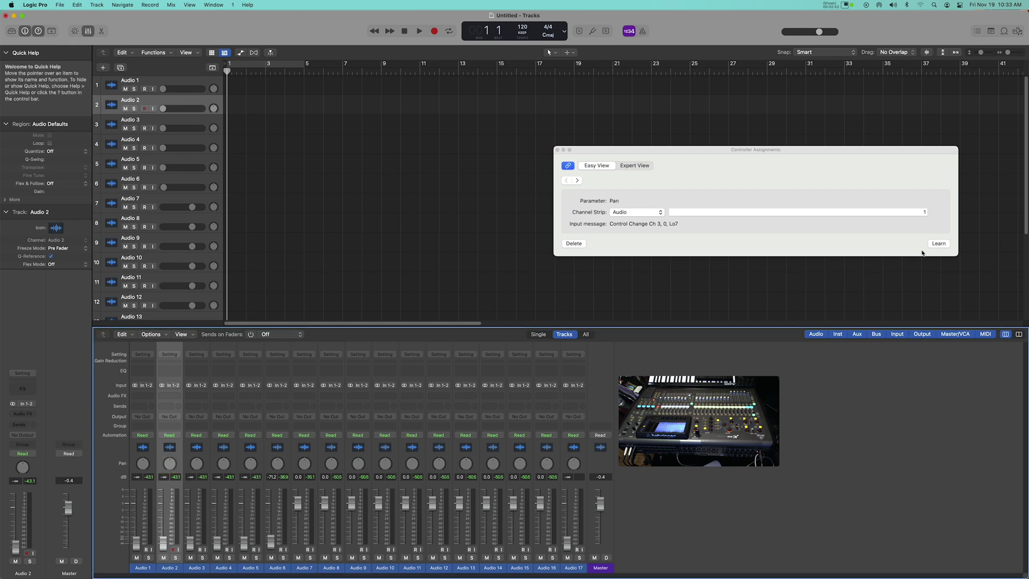
click(937, 244)
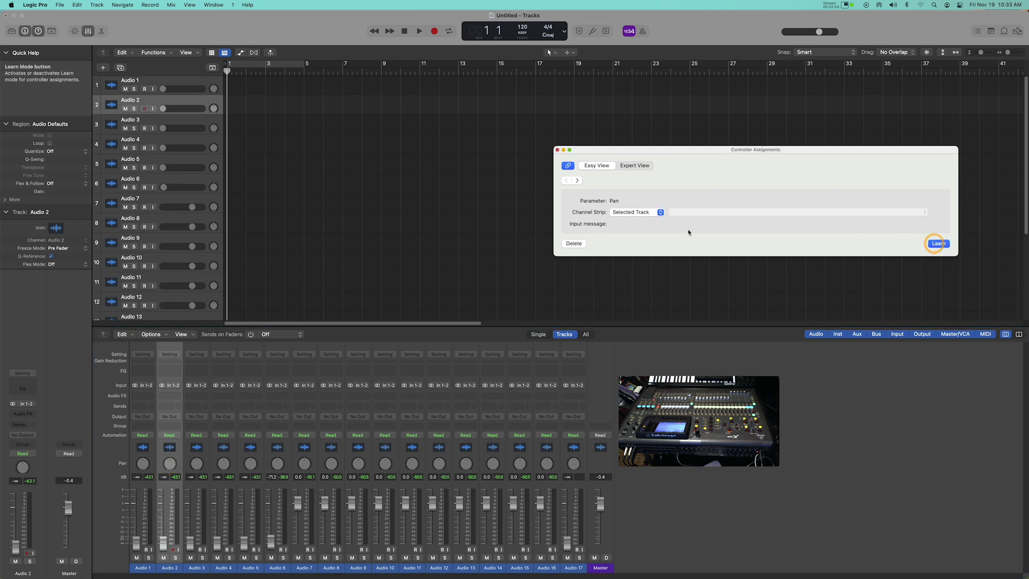
click(643, 212)
click(637, 226)
click(929, 213)
text(2)
click(852, 248)
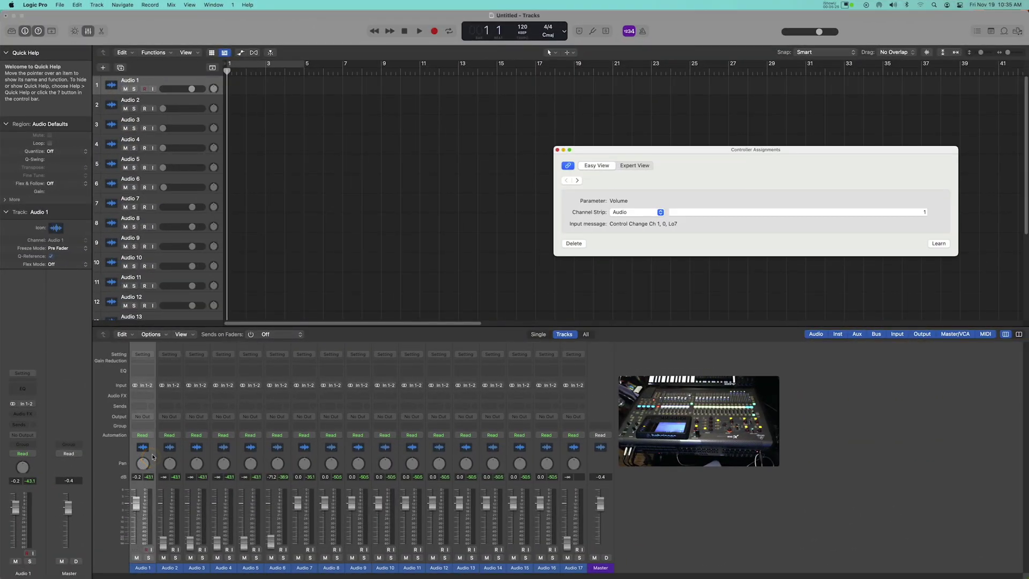
Learn a mute assignment for Audio 1, using channel strip Audio 1 and input message Control Change Ch 2, 0, Lo7
click(138, 558)
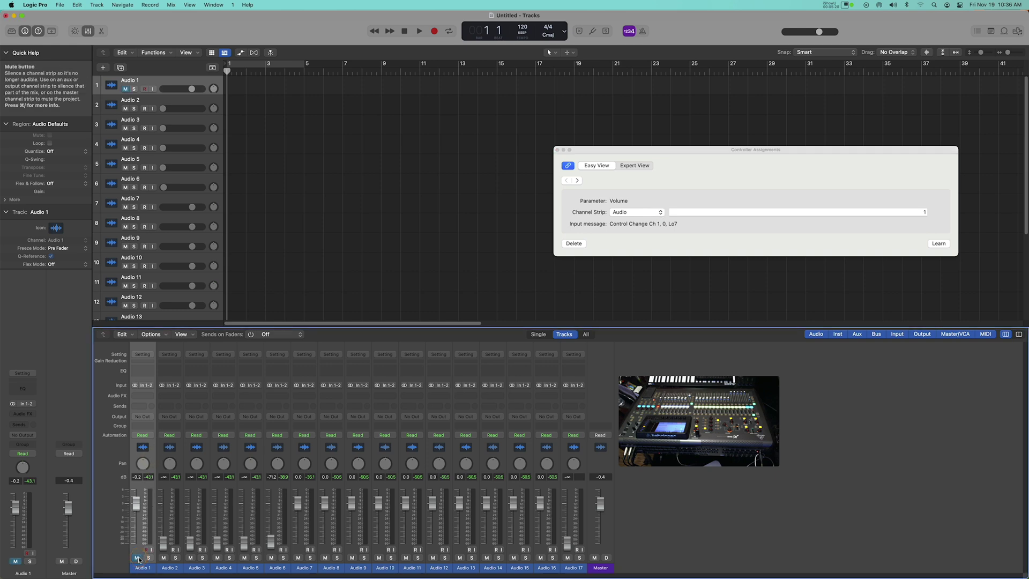
click(937, 244)
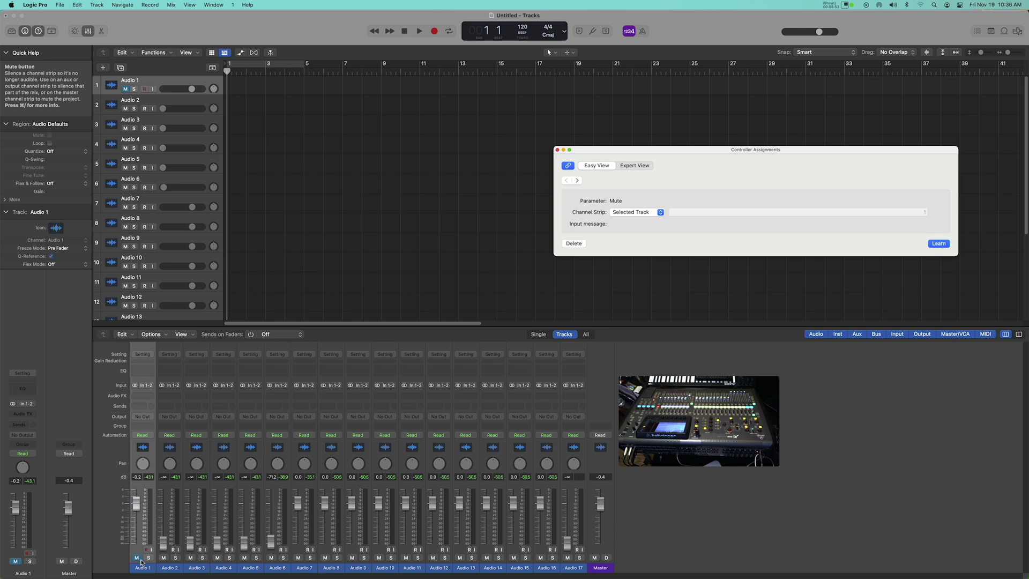
click(643, 212)
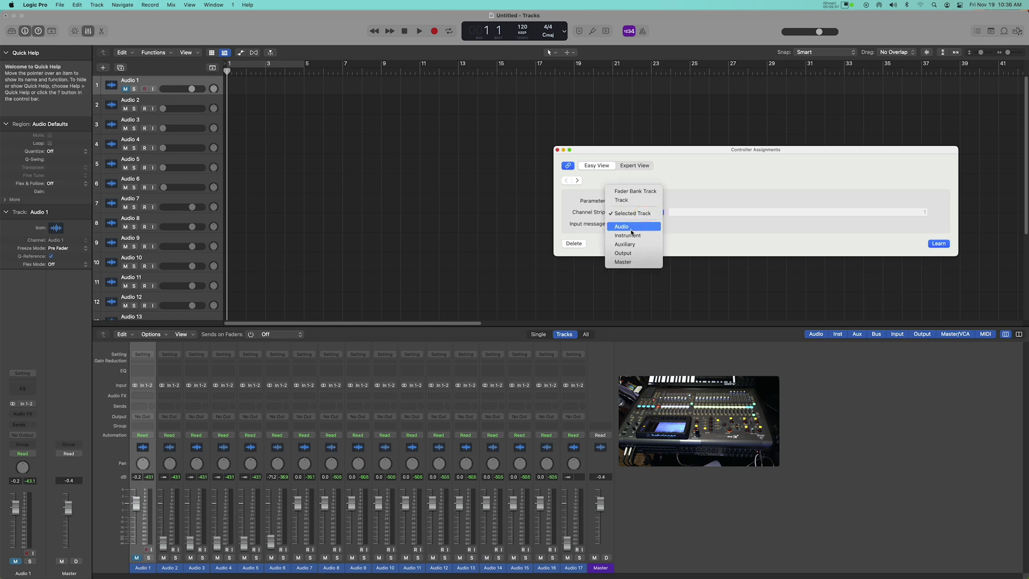
click(629, 227)
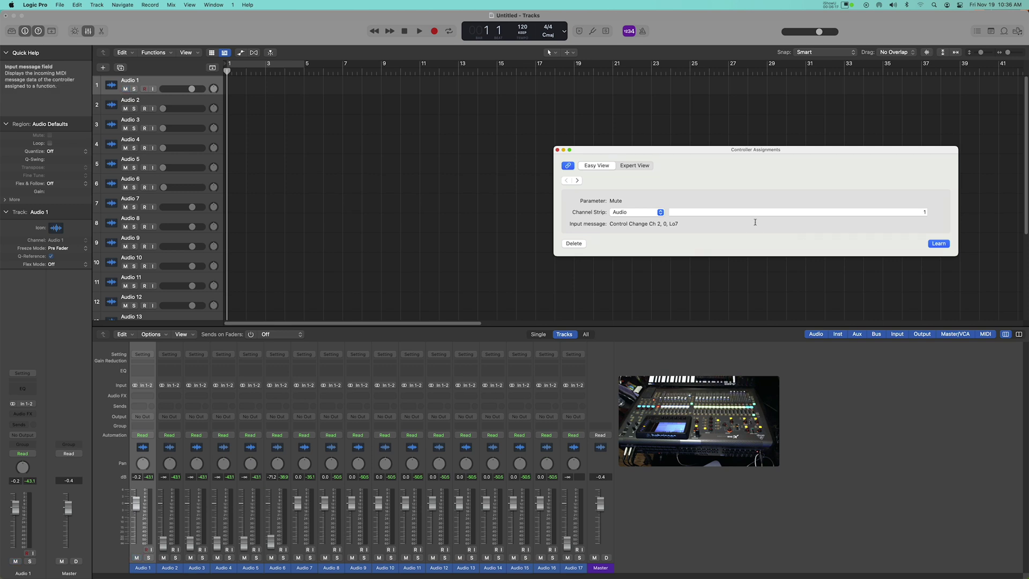
click(936, 244)
Learn a mute assignment for Audio 2, using channel strip Audio 2 and input message Control Change Ch 2, 1, Lo7
click(169, 486)
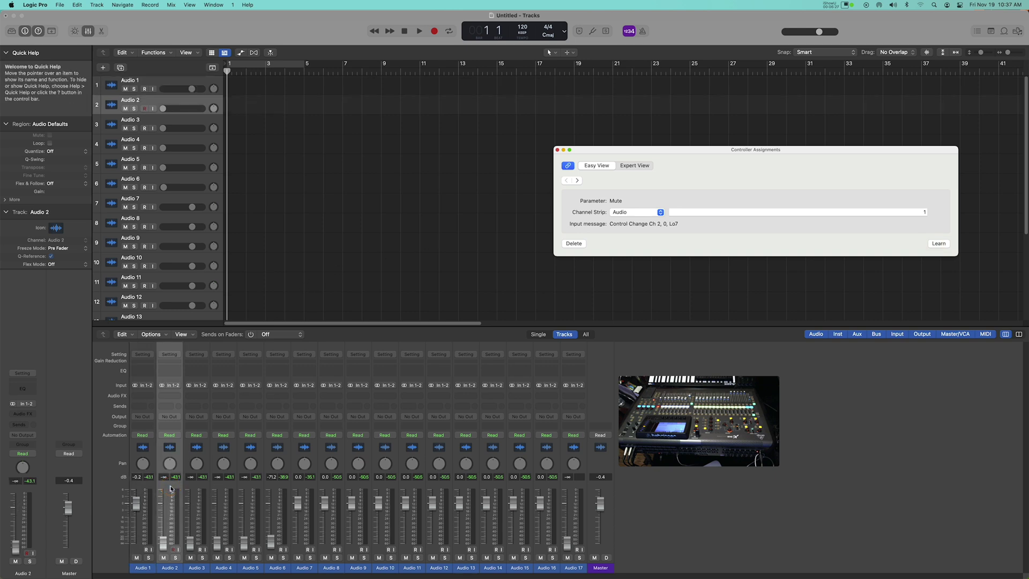
click(165, 558)
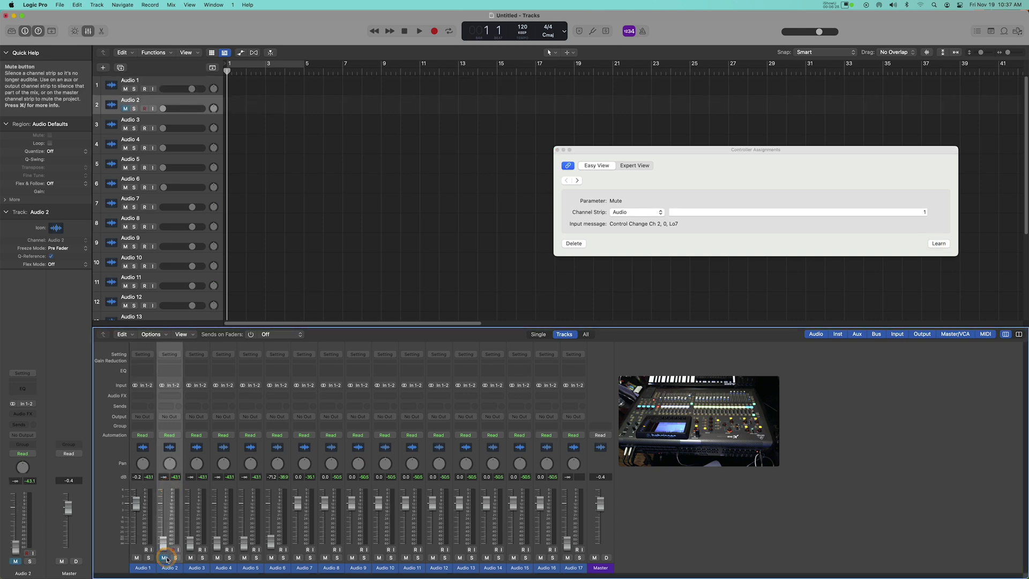
click(164, 558)
click(657, 213)
click(652, 218)
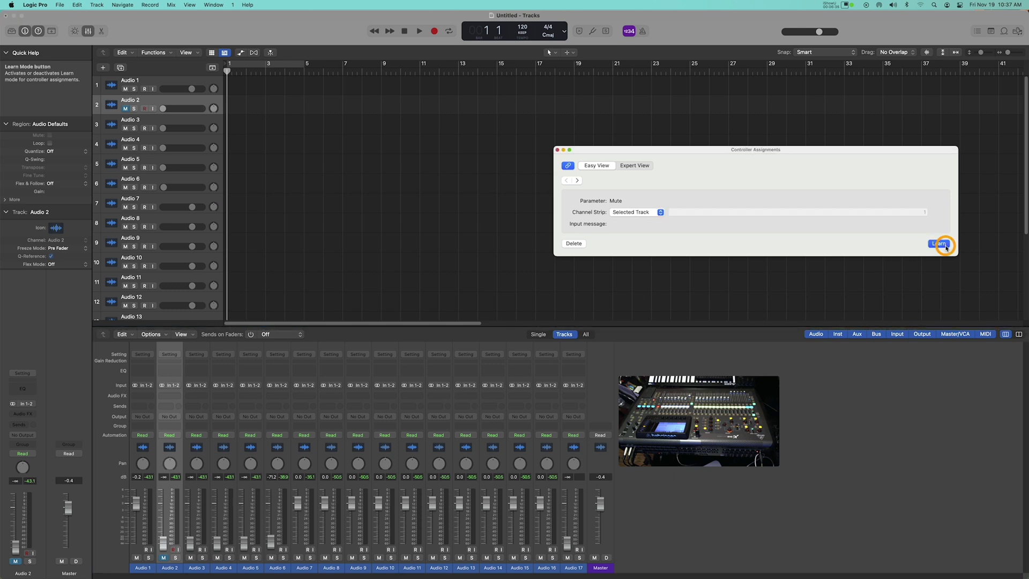
click(651, 218)
click(627, 229)
click(925, 213)
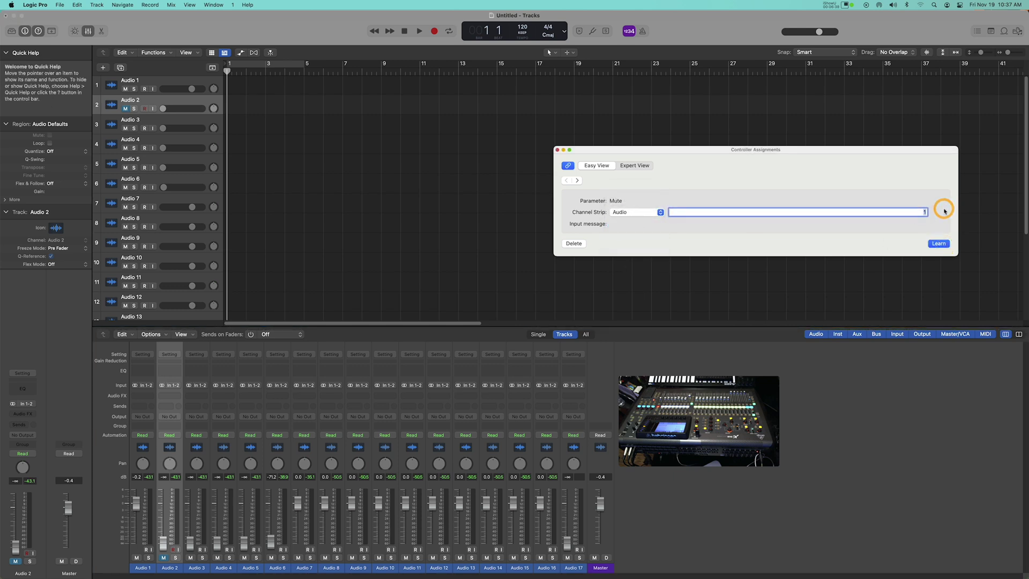
text(2)
click(883, 234)
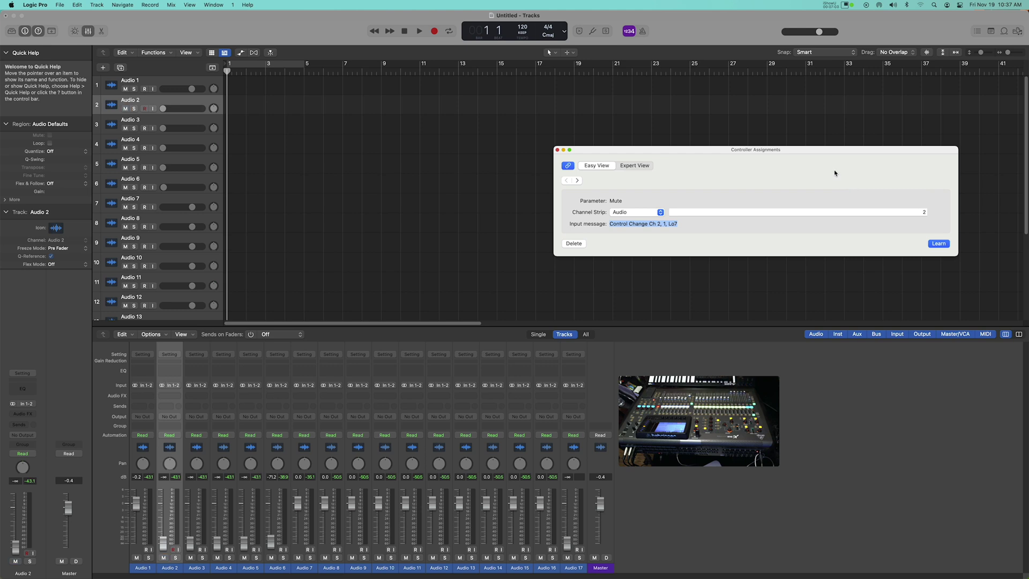
click(938, 245)
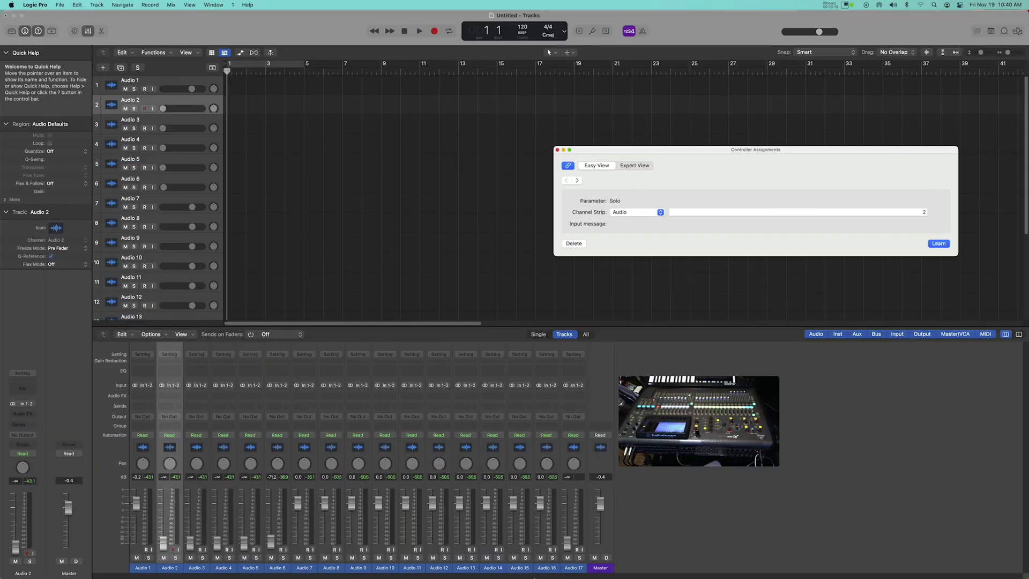
Switch to X32-Edit and view the mixer's 1-32 bank, followed by its All bank
mouse_move(559, 544)
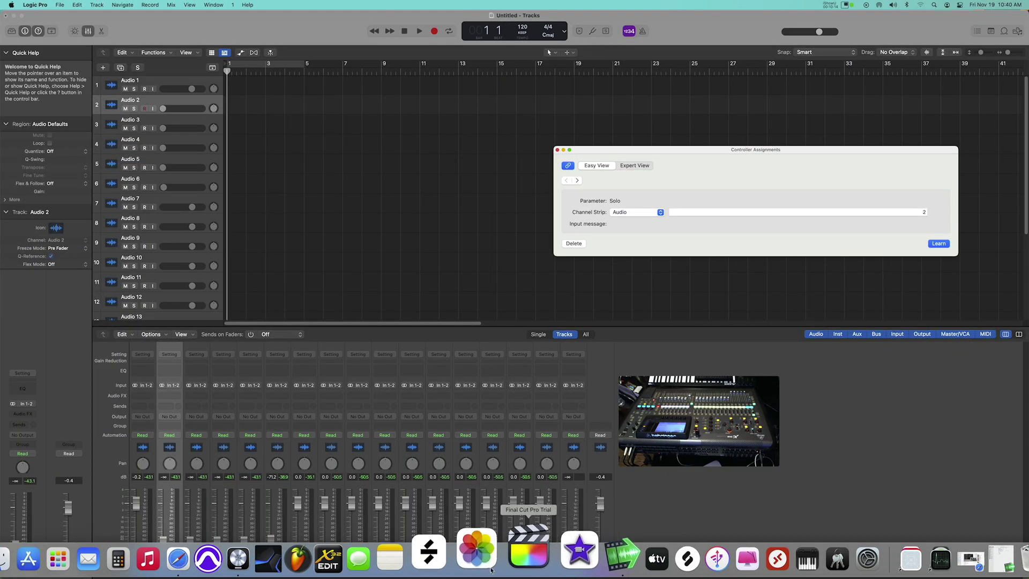
click(346, 555)
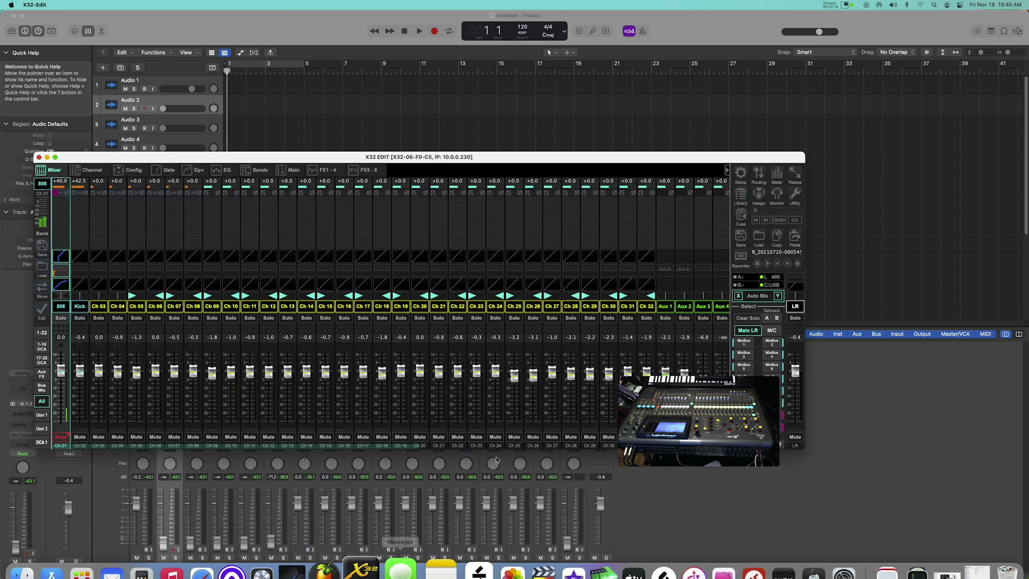
click(41, 333)
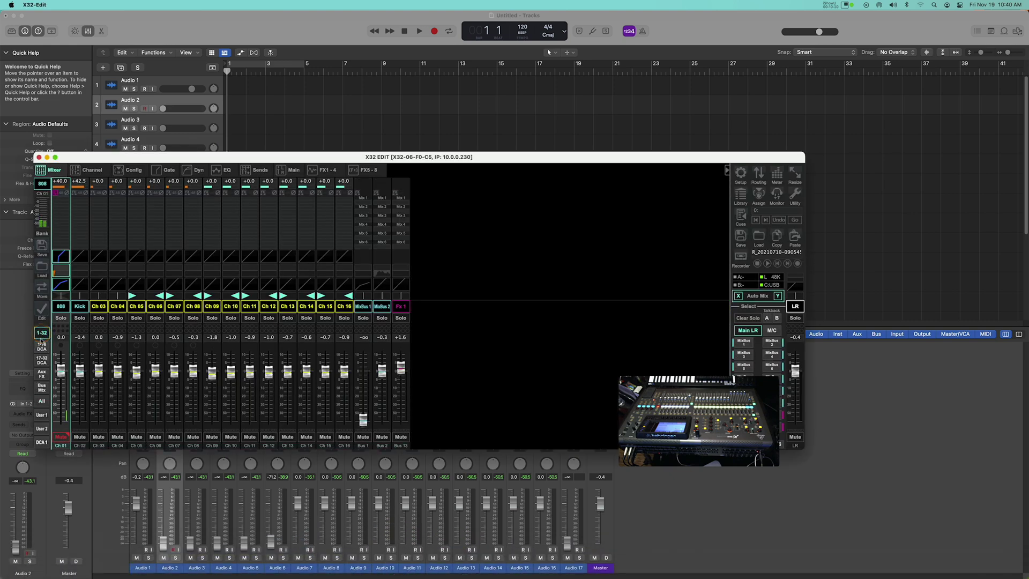
click(41, 401)
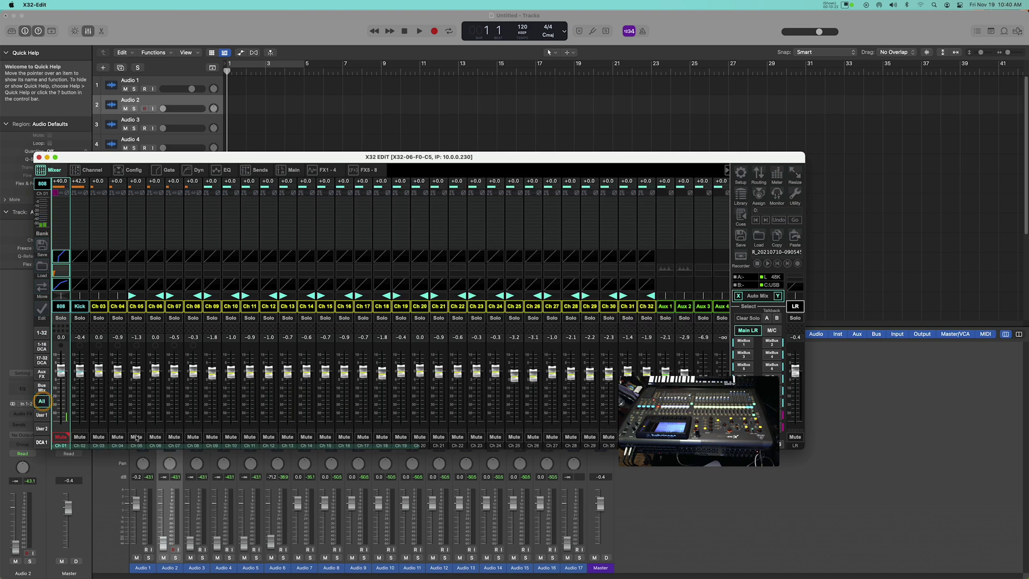
click(175, 557)
key(super+l)
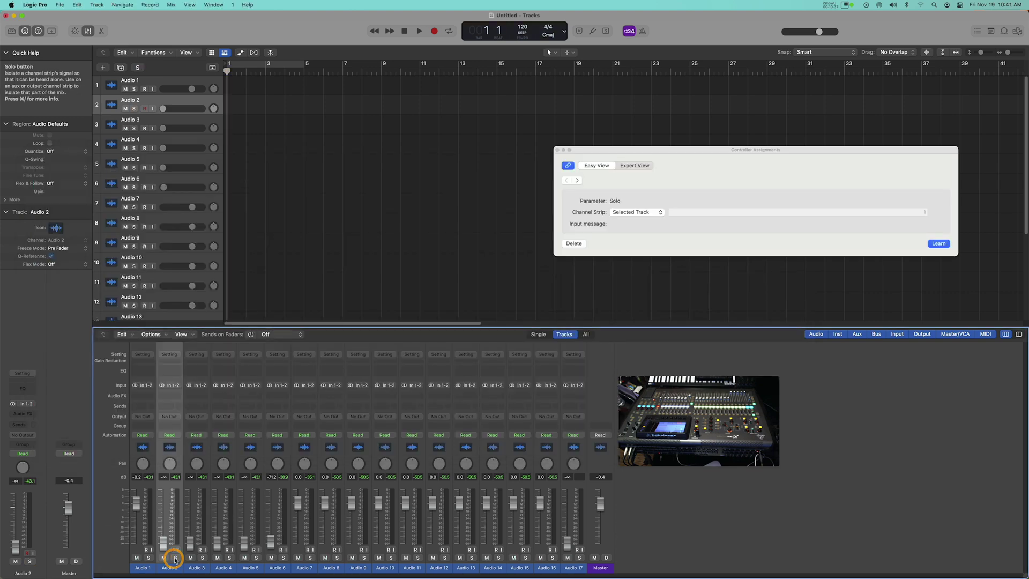
click(659, 515)
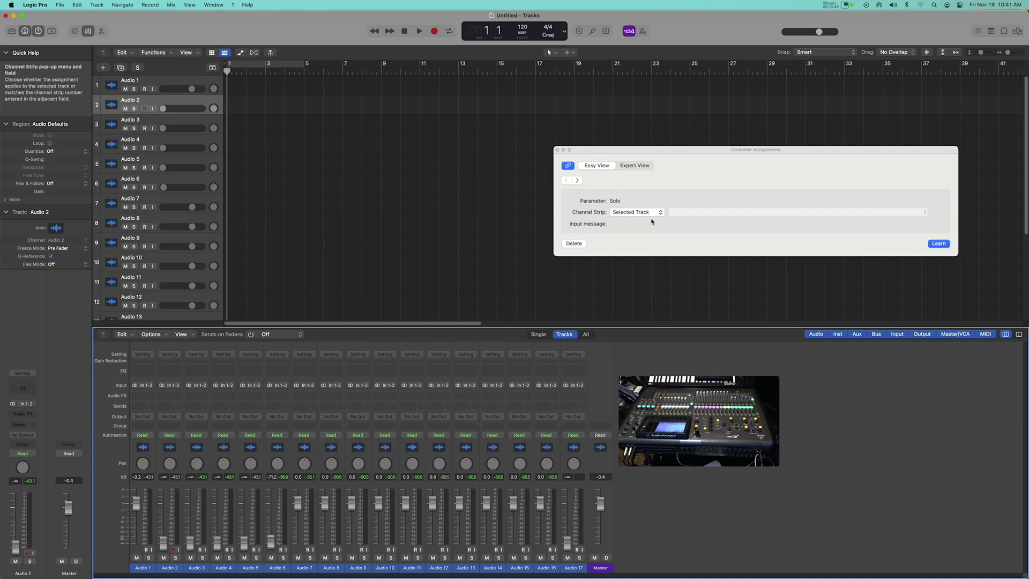
key(super+w)
Look through the Software Instrument, Audio and Drummer types offered for new tracks without creating any
click(96, 5)
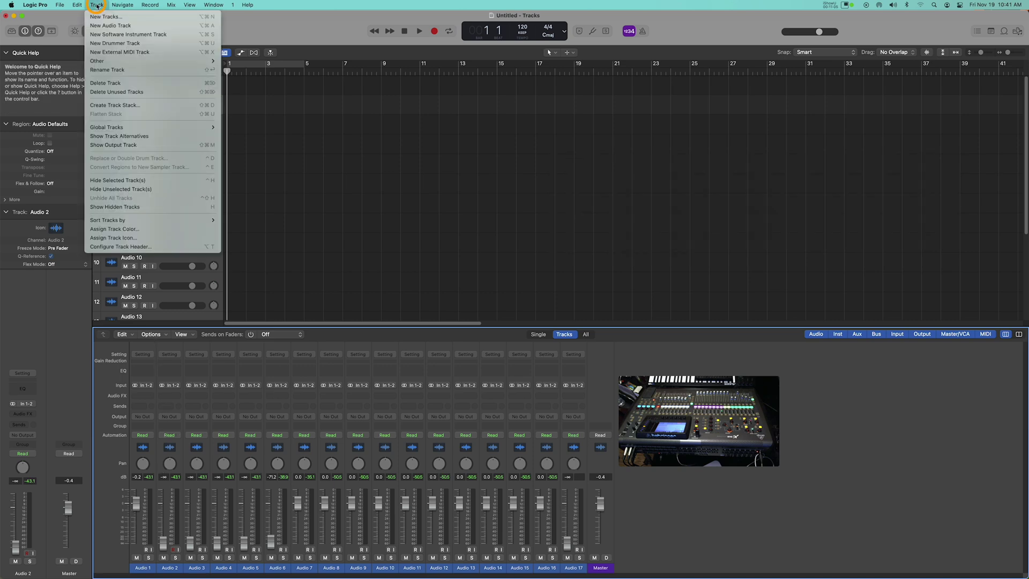
click(105, 16)
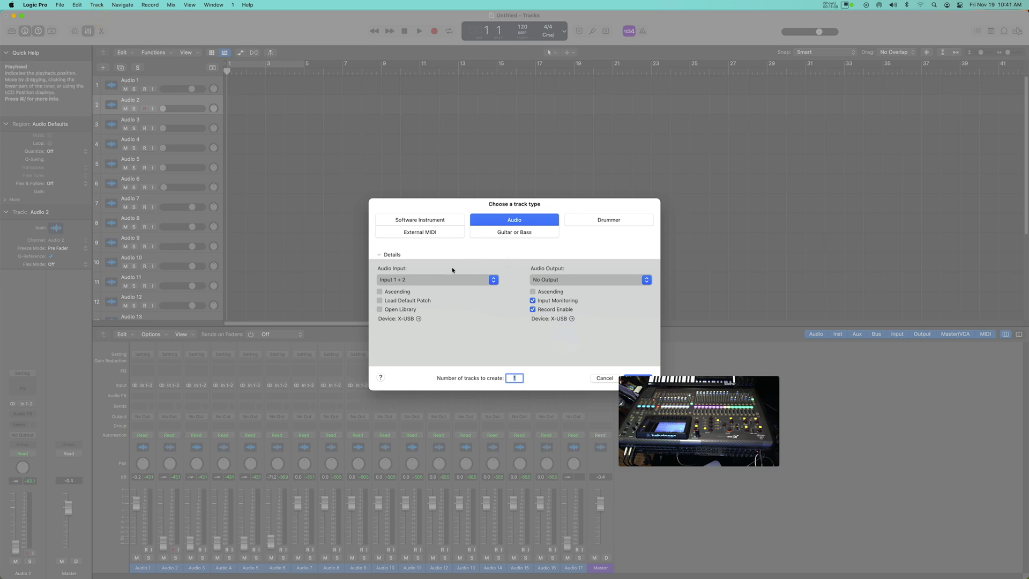
click(437, 222)
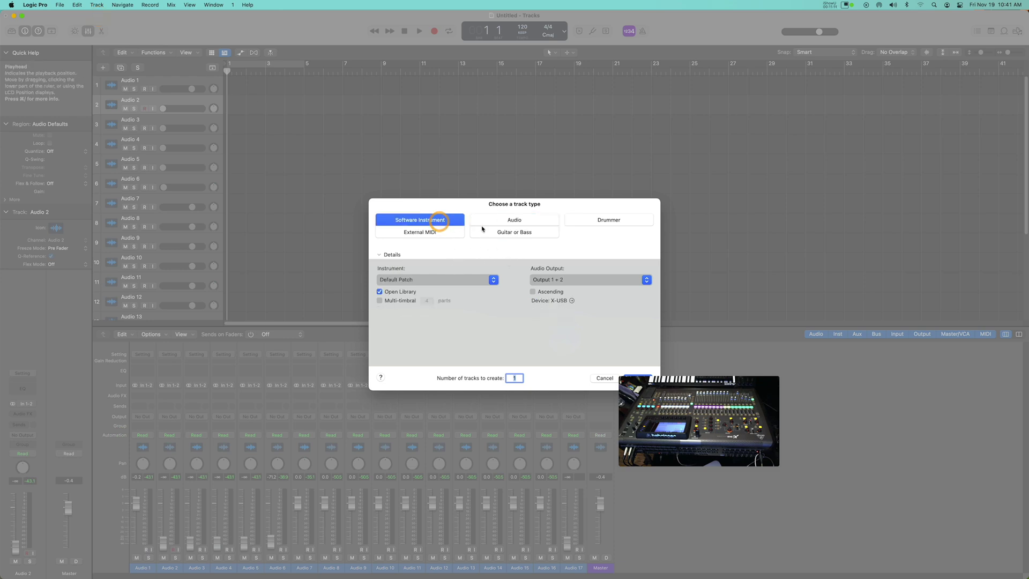
click(505, 221)
click(596, 219)
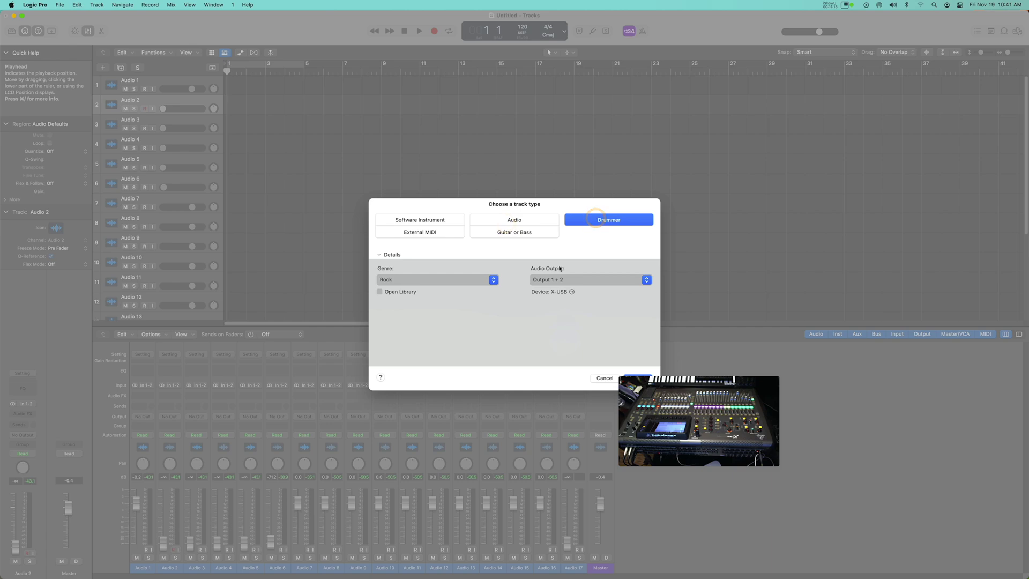
click(603, 378)
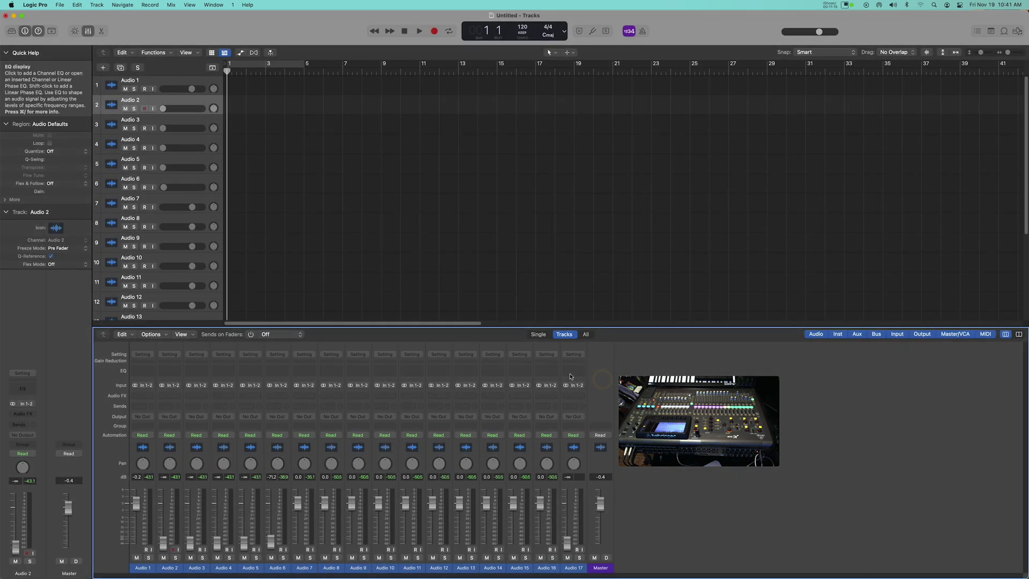
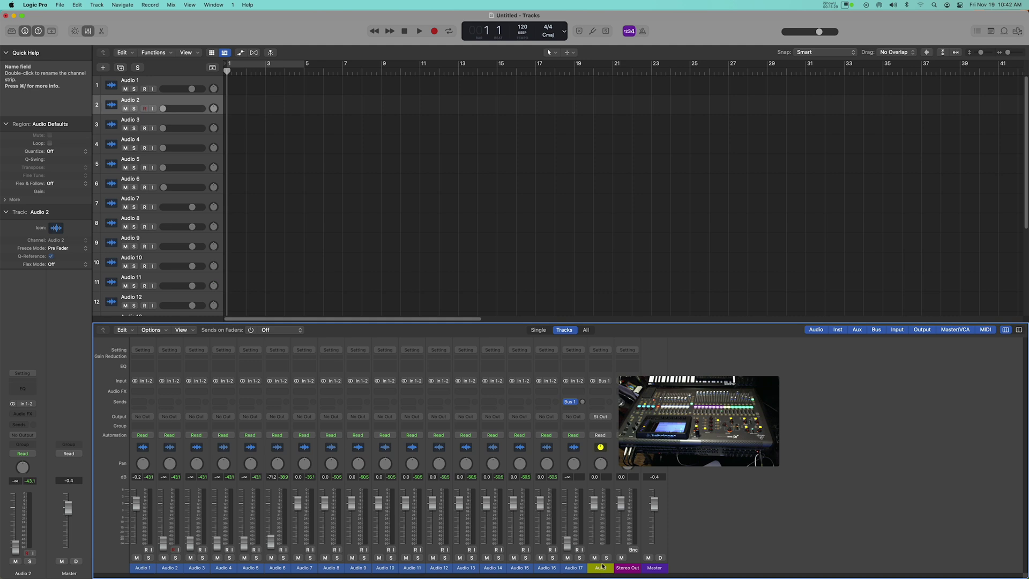
Select the Aux 1 channel strip in the mixer and lower its volume fader to about -2.8 dB
click(601, 552)
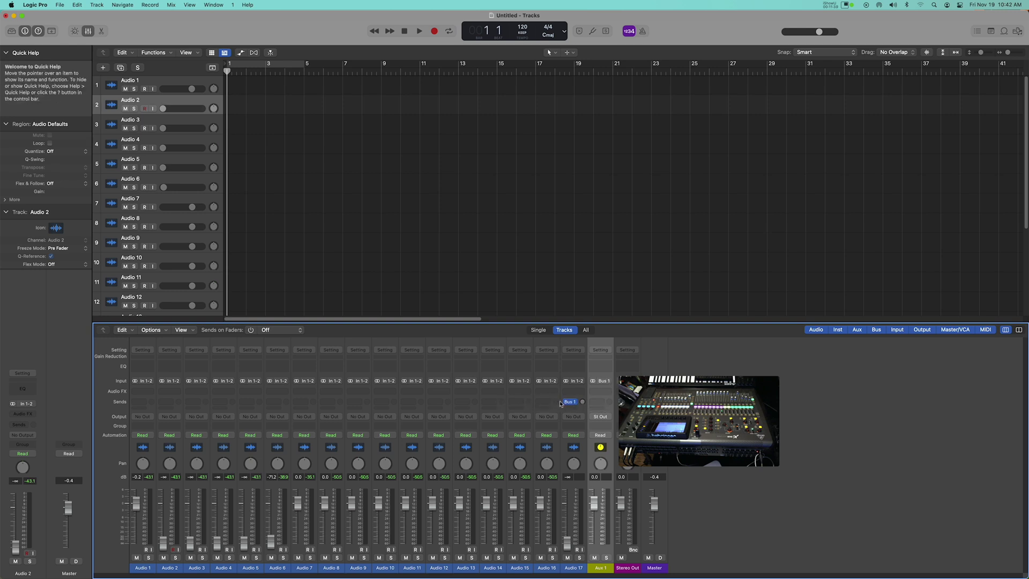
click(610, 458)
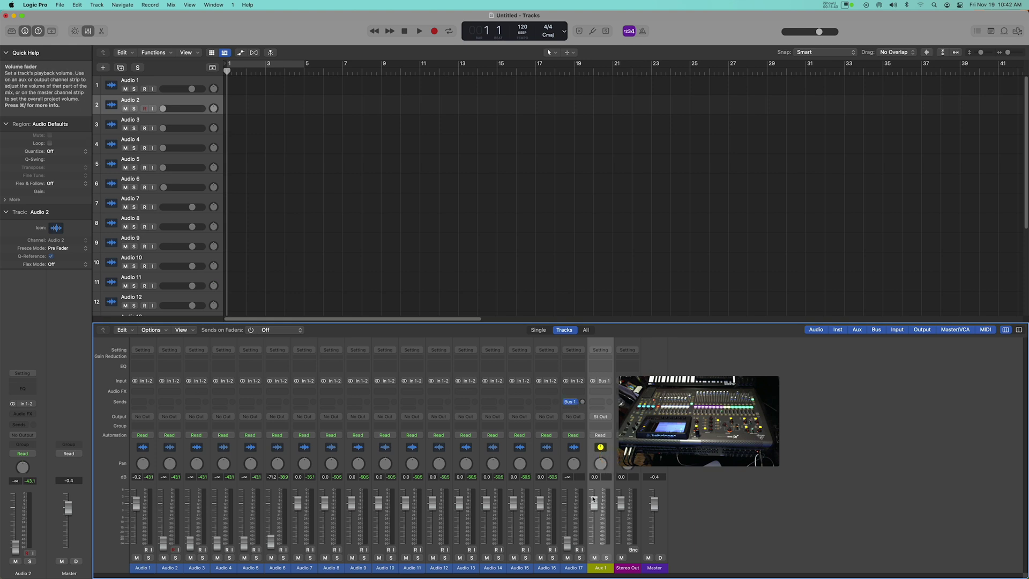
mouse_move(595, 502)
mouse_down()
mouse_move(602, 519)
mouse_move(606, 508)
mouse_move(587, 517)
mouse_up()
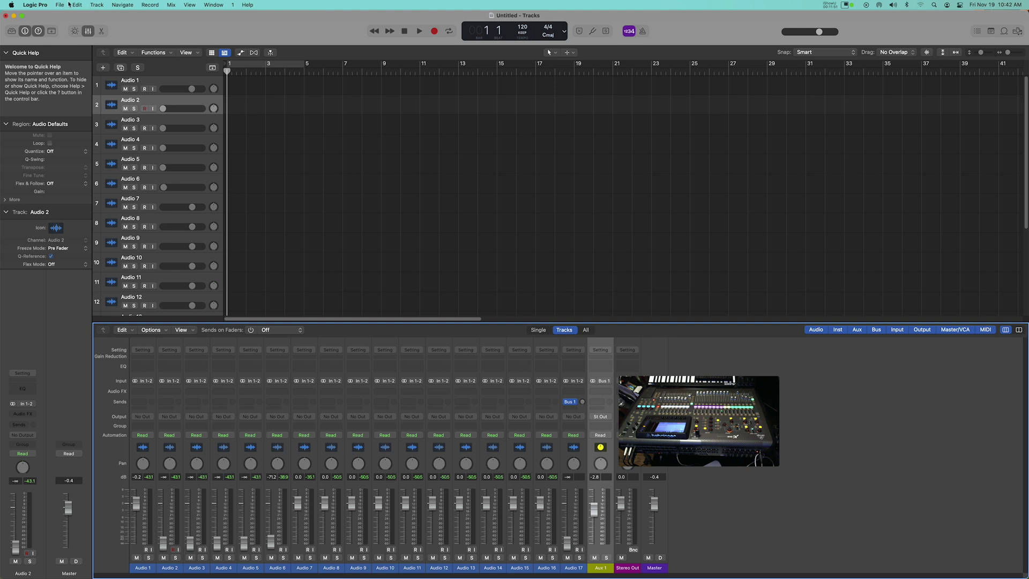
Start learning a controller assignment for the Aux 1 volume and try to set its channel strip to Auxiliary
click(40, 5)
mouse_move(45, 31)
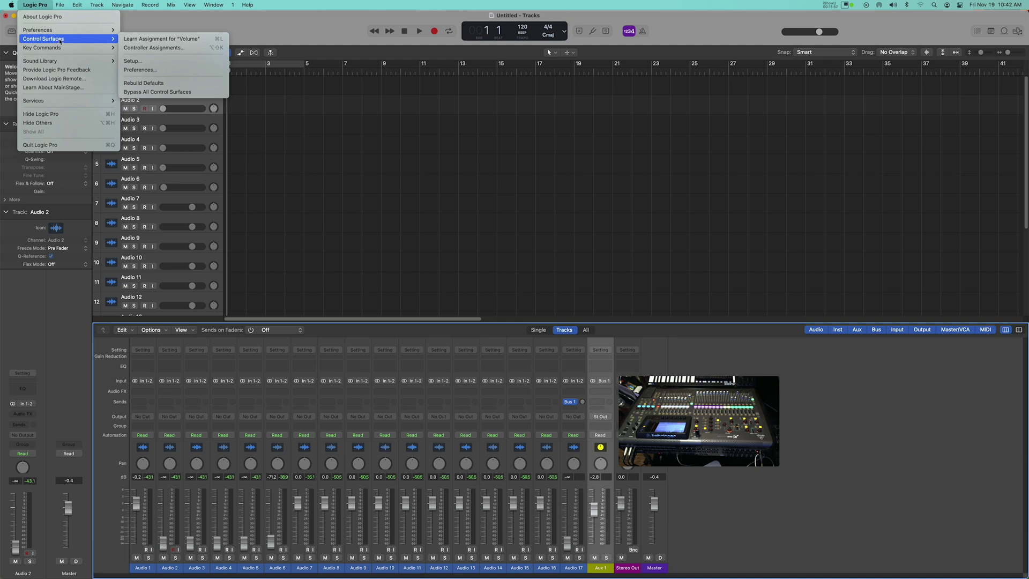
click(161, 39)
click(594, 168)
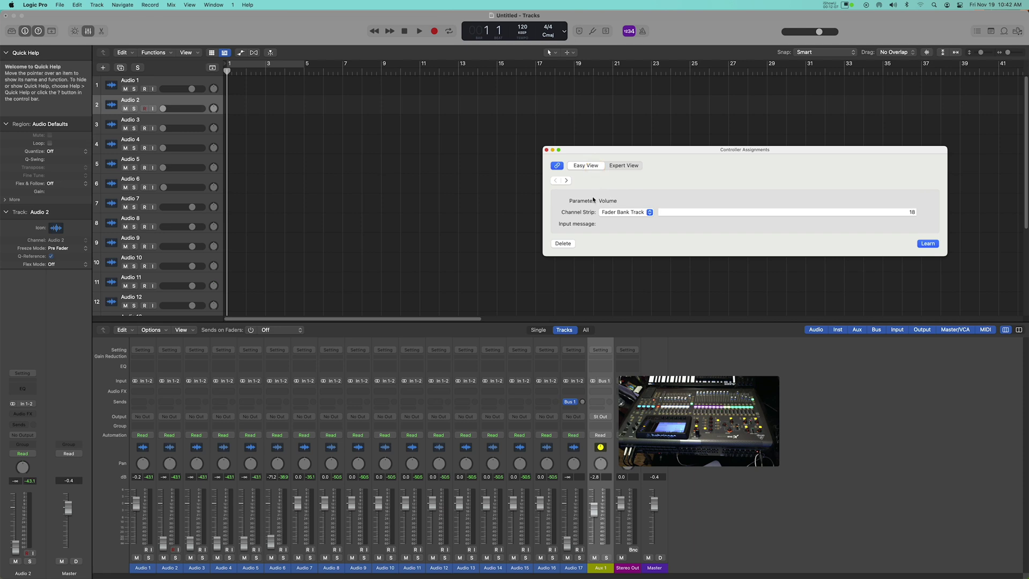
click(625, 212)
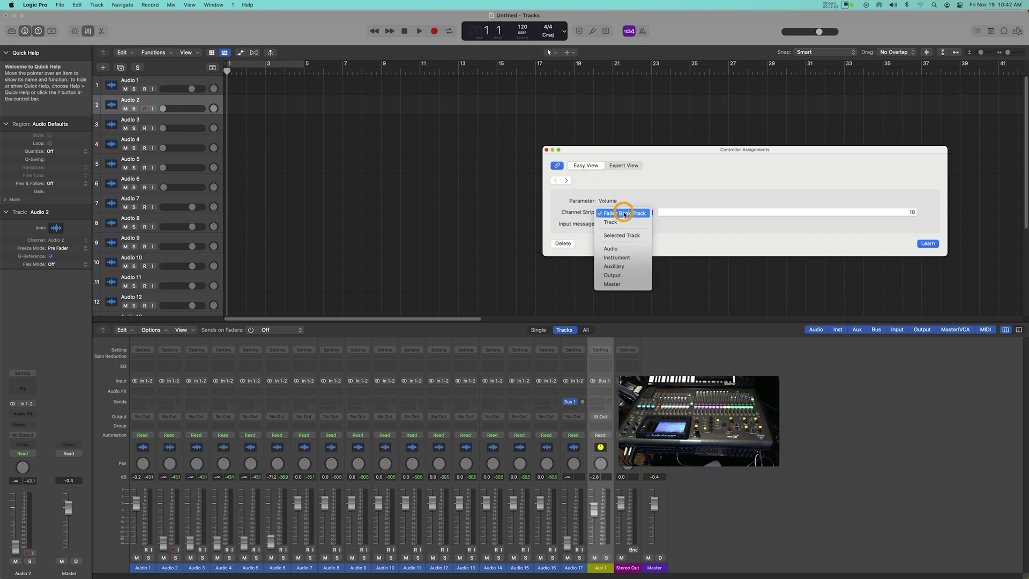
click(616, 266)
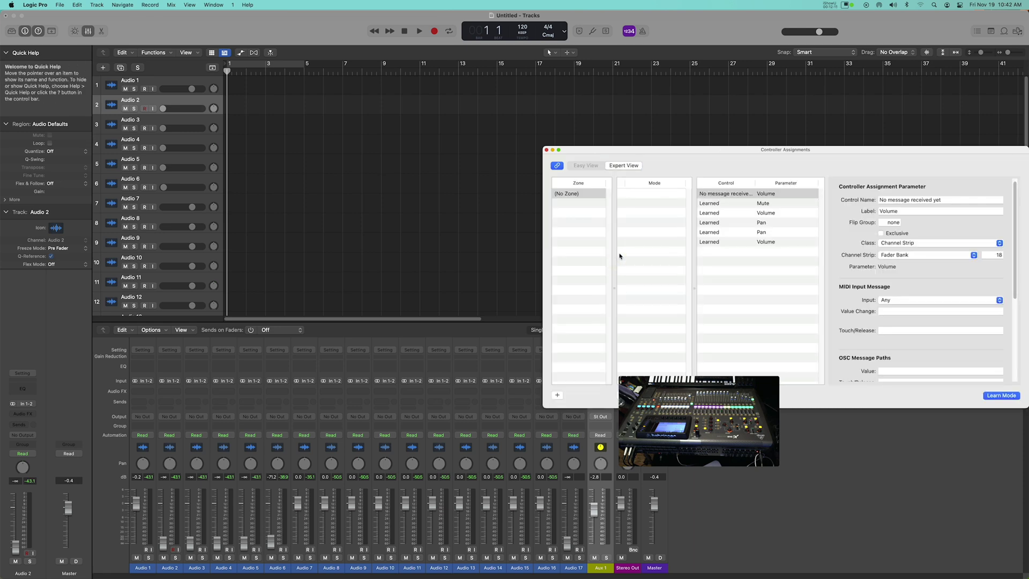
Move the Controller Assignments window clear of the Aux 1 strip and set the new Volume assignment's MIDI input to X-USB
drag(638, 150, 439, 132)
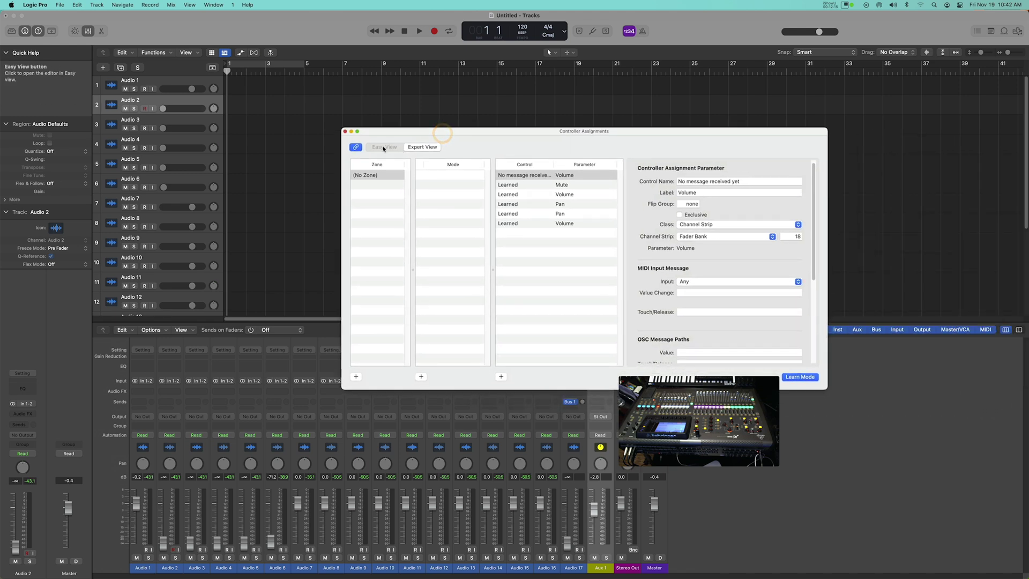
drag(583, 128, 256, 107)
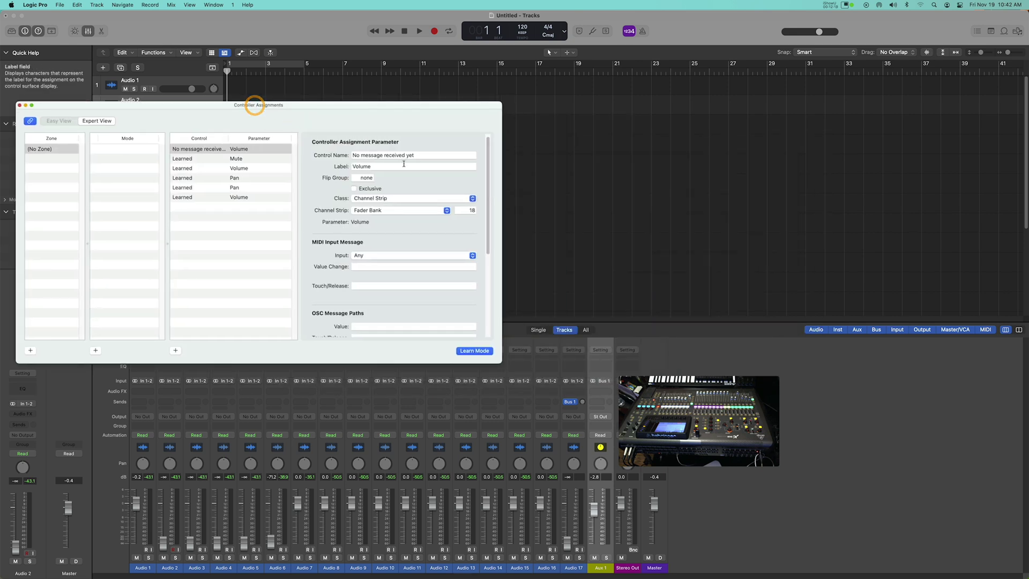
click(260, 149)
click(375, 258)
click(376, 268)
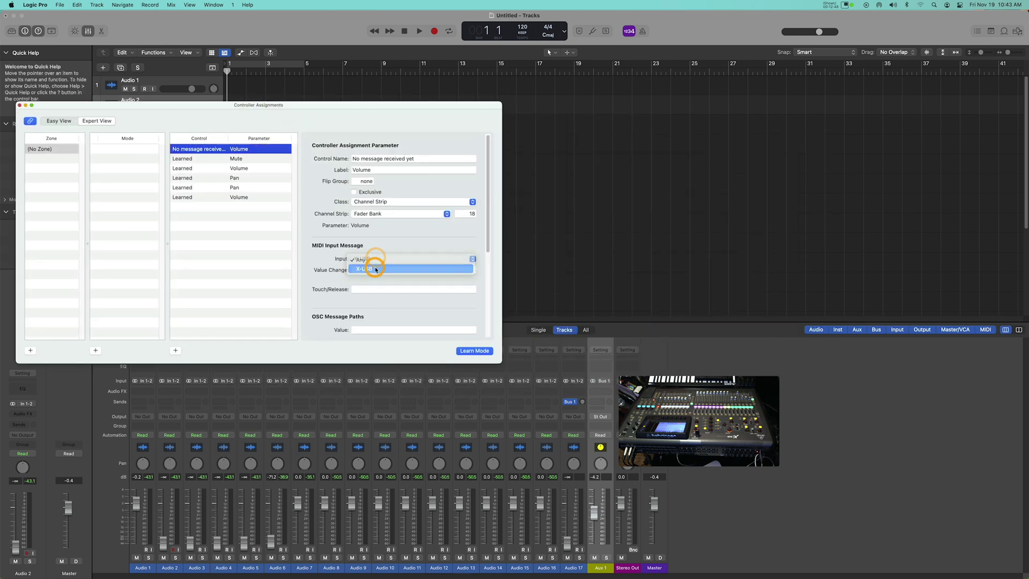
click(374, 269)
Finish learning the Aux 1 volume assignment with input message Control Change Ch 1, 32, Lo7, and close the Controller Assignments window
scroll(335, 304, down, 1)
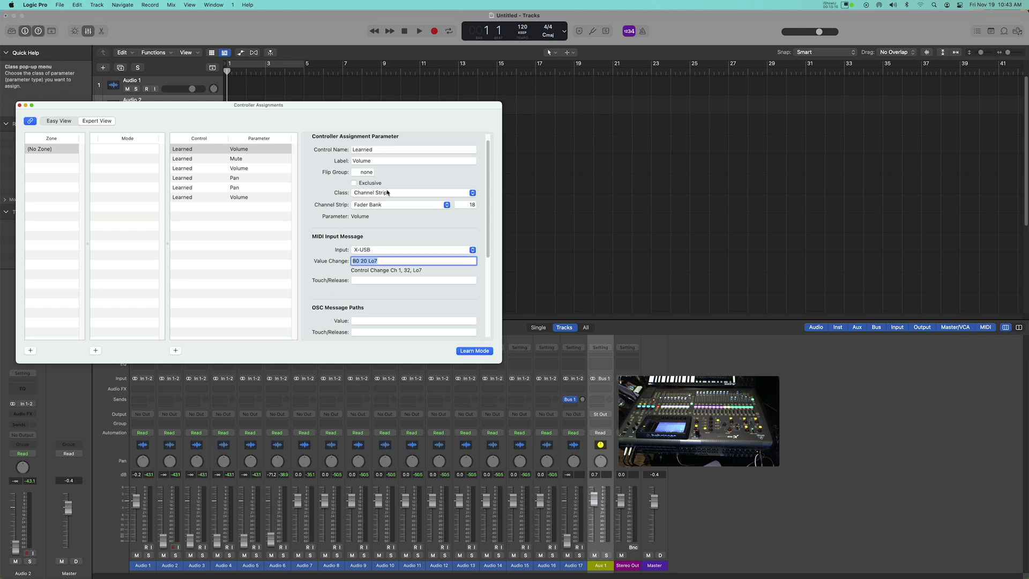
scroll(336, 236, up, 1)
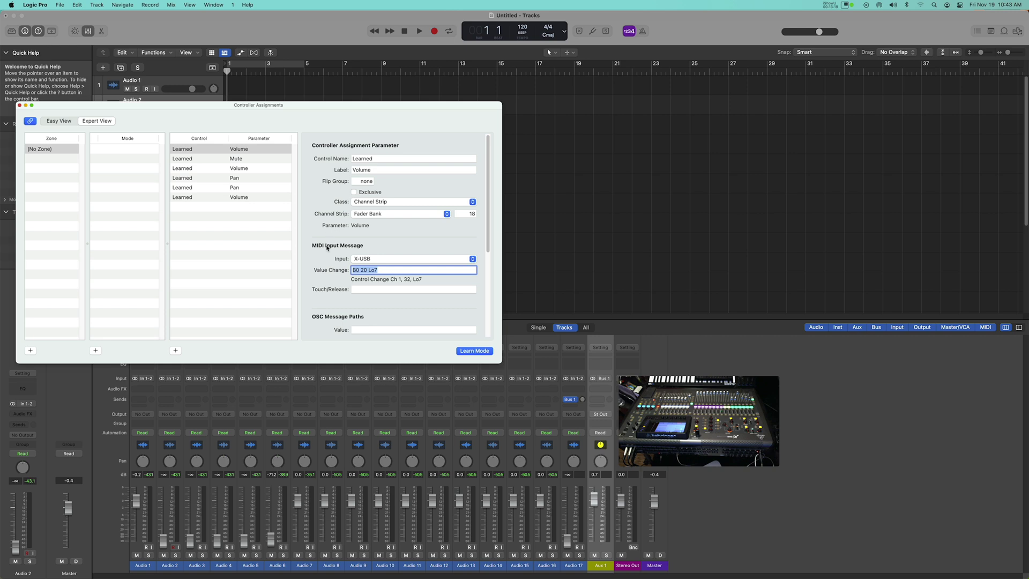
click(335, 236)
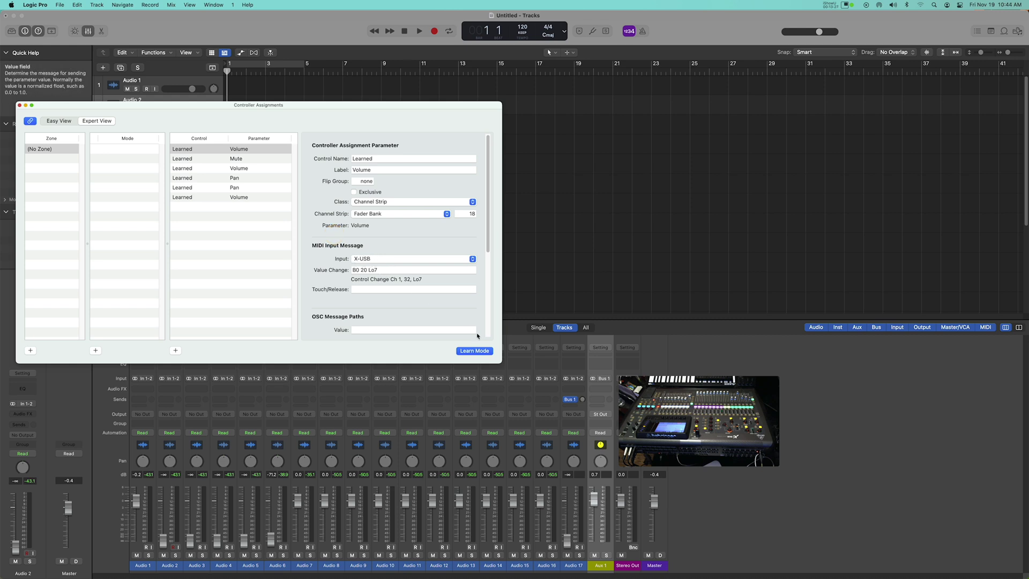
click(480, 351)
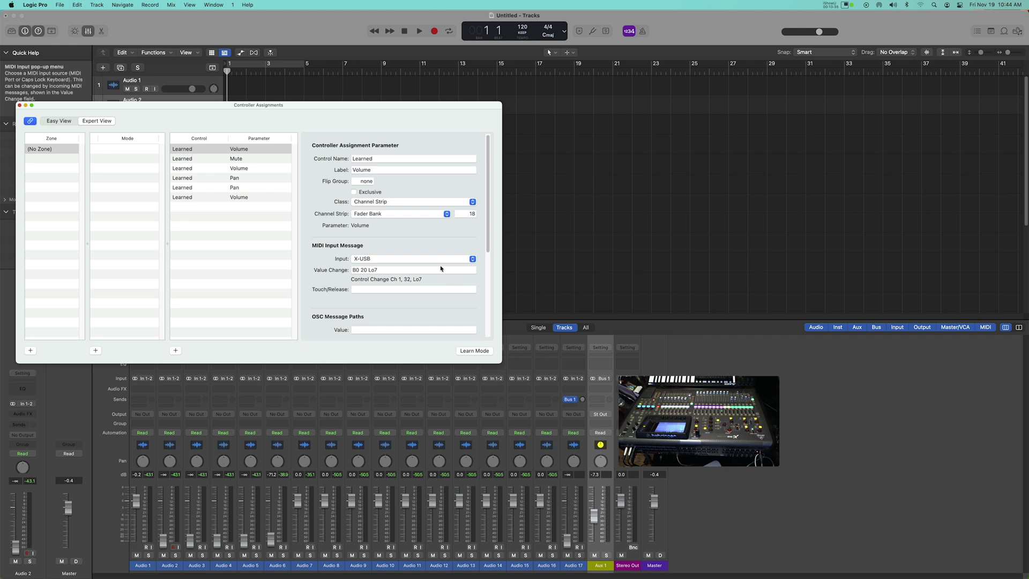
click(20, 105)
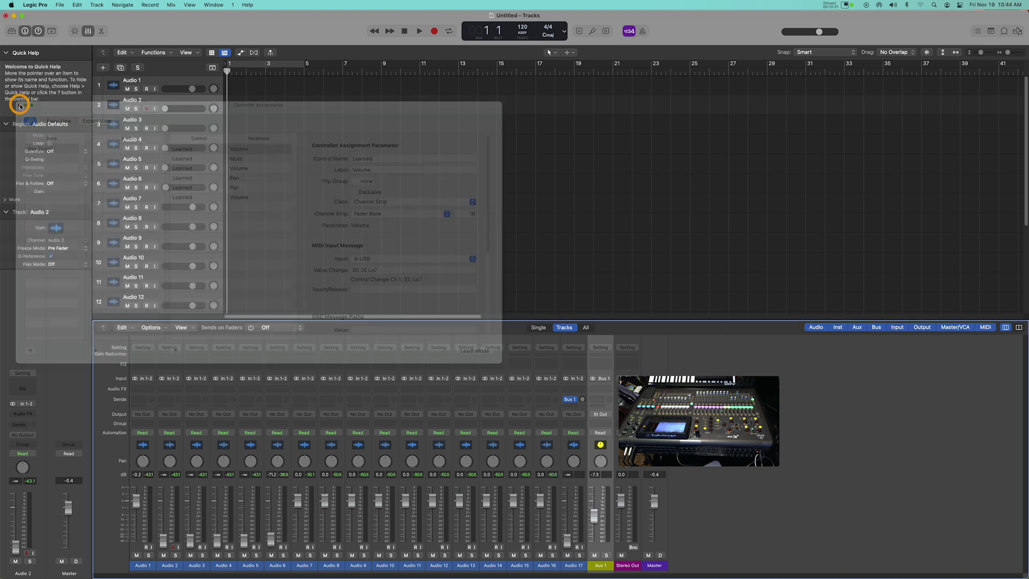